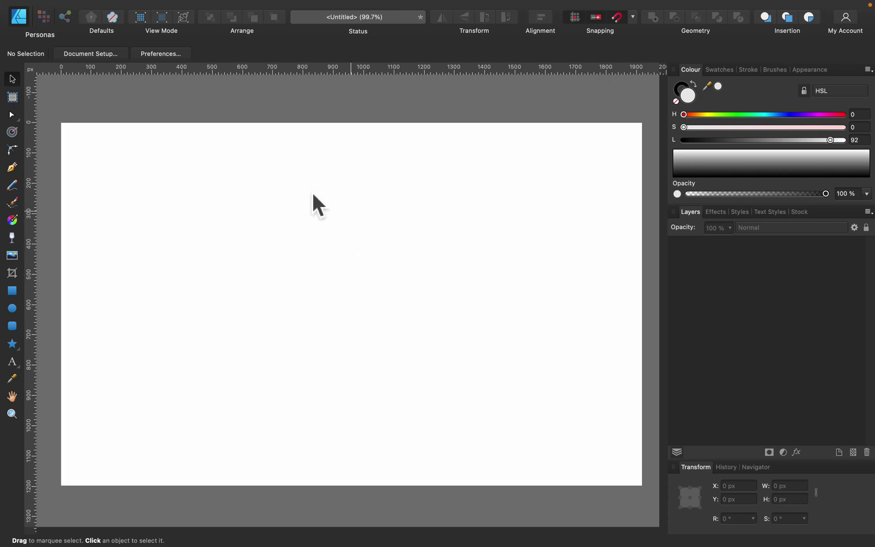
Turn the whole document page into a 1920 × 1200 px artboard, Artboard1.
{"action": "left_click", "coordinate": [276, 180]}
{"action": "left_click", "coordinate": [147, 153]}
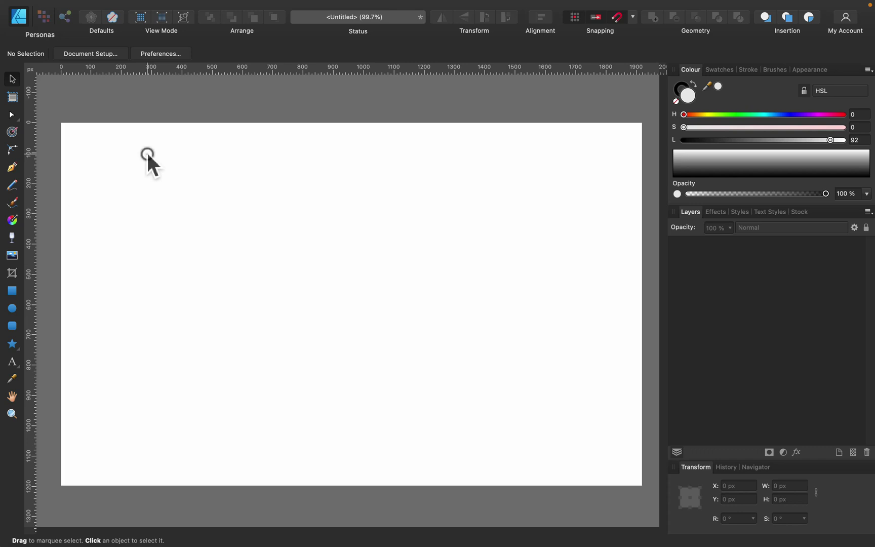
{"action": "left_click", "coordinate": [544, 227]}
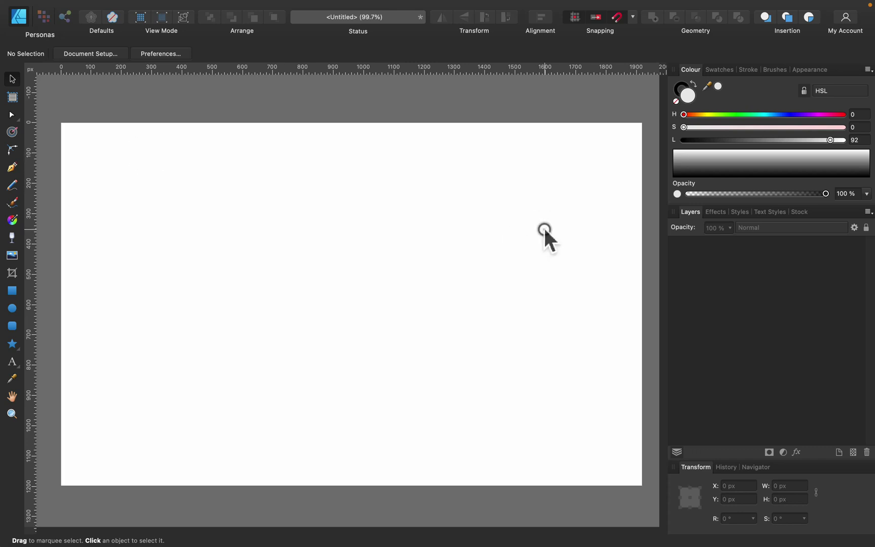
{"action": "left_click", "coordinate": [300, 383]}
{"action": "left_click", "coordinate": [12, 98]}
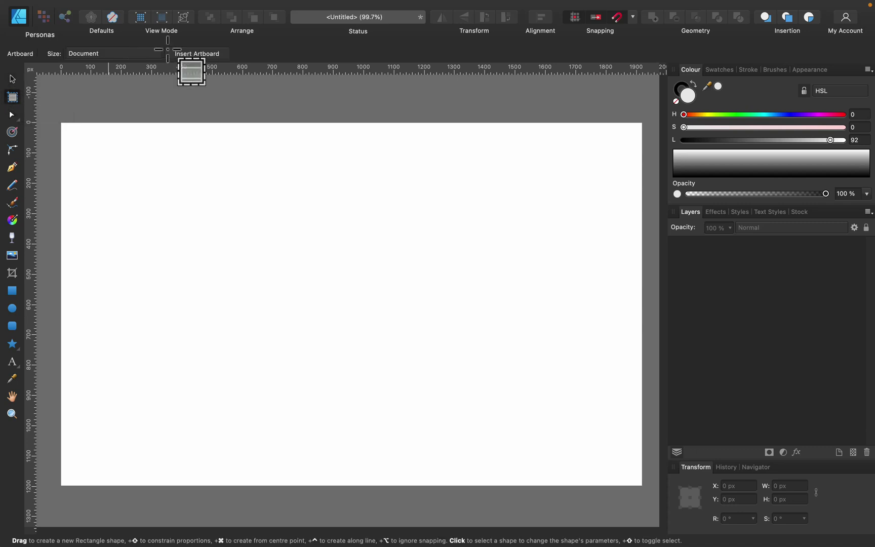
{"action": "left_click", "coordinate": [215, 52]}
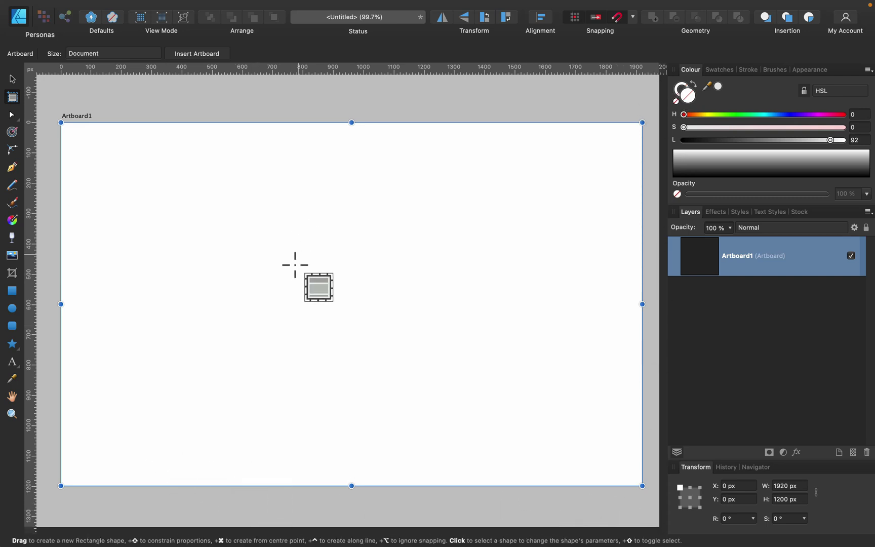
Draw a second, tall artboard beside Artboard1 and fit both in view.
{"action": "scroll", "coordinate": [361, 246], "scroll_direction": "up", "scroll_amount": 1}
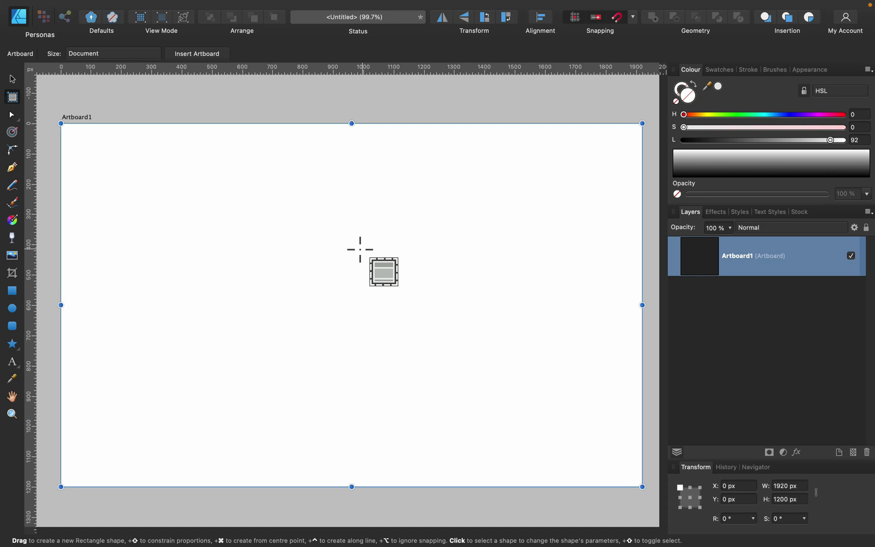
{"action": "key", "text": "super+minus"}
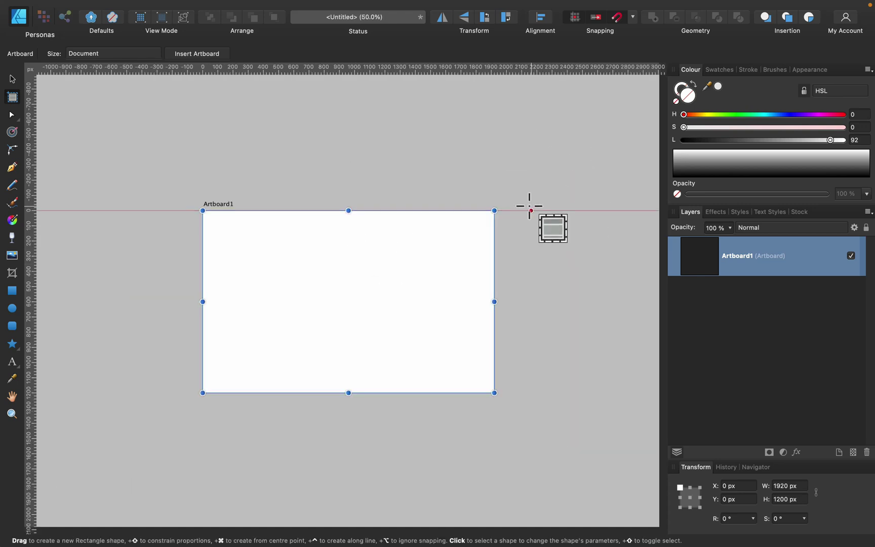
{"action": "left_click_drag", "start_coordinate": [528, 209], "coordinate": [604, 477]}
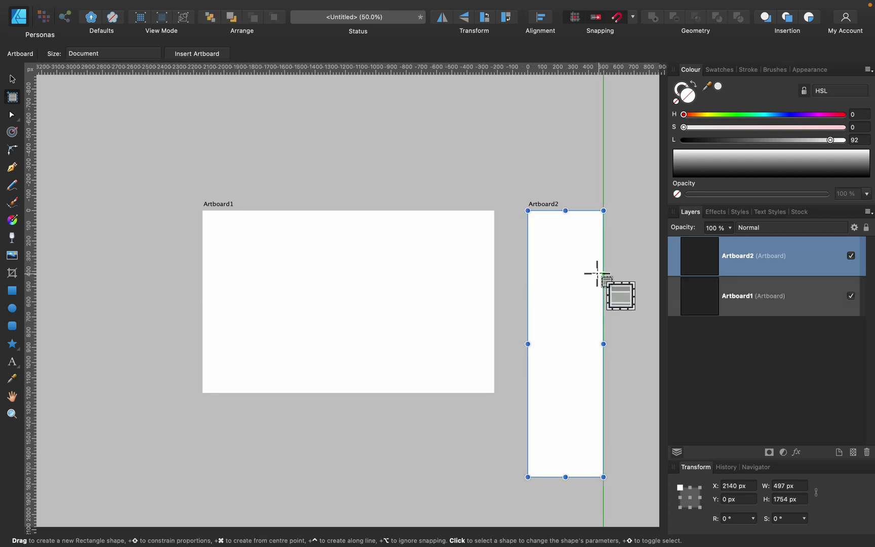
{"action": "key", "text": "super+0"}
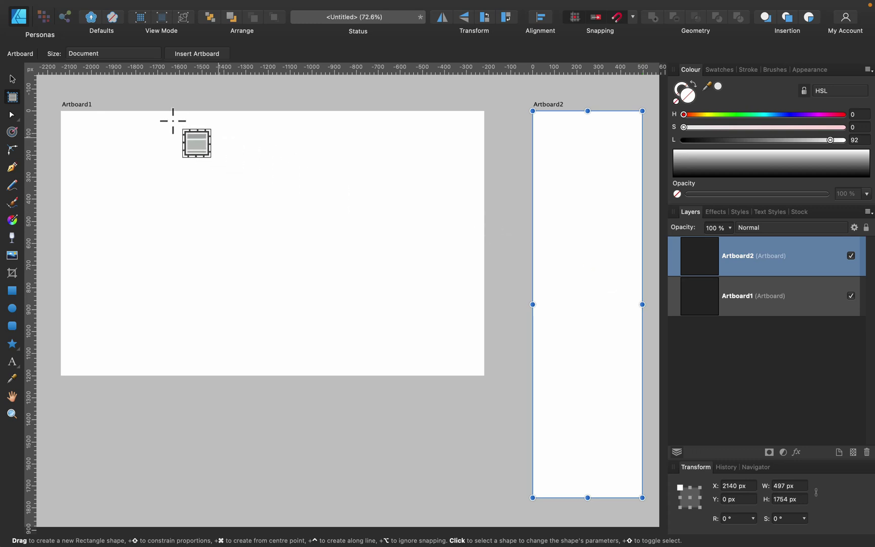
Move and resize Artboard2, then delete it so only Artboard1 remains.
{"action": "left_click", "coordinate": [12, 79]}
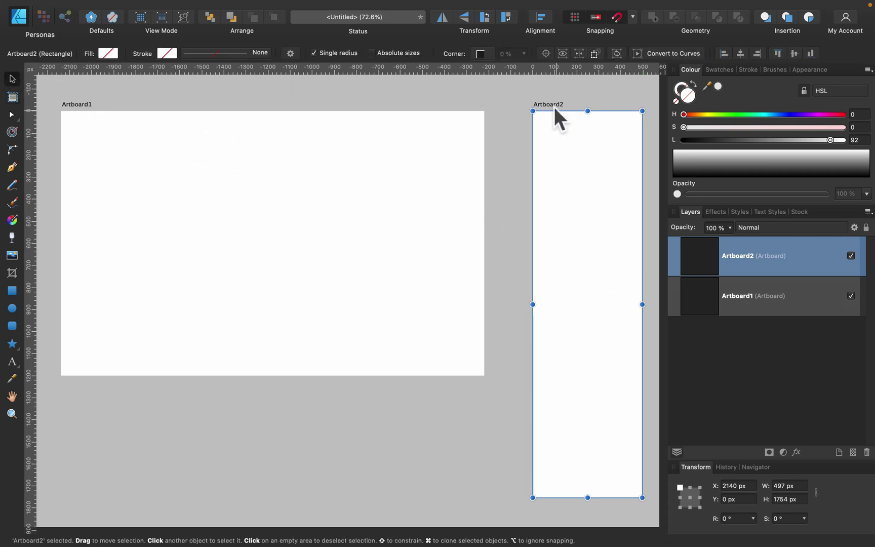
{"action": "left_click_drag", "start_coordinate": [553, 105], "coordinate": [533, 74]}
{"action": "scroll", "coordinate": [618, 106], "scroll_direction": "down", "scroll_amount": 1}
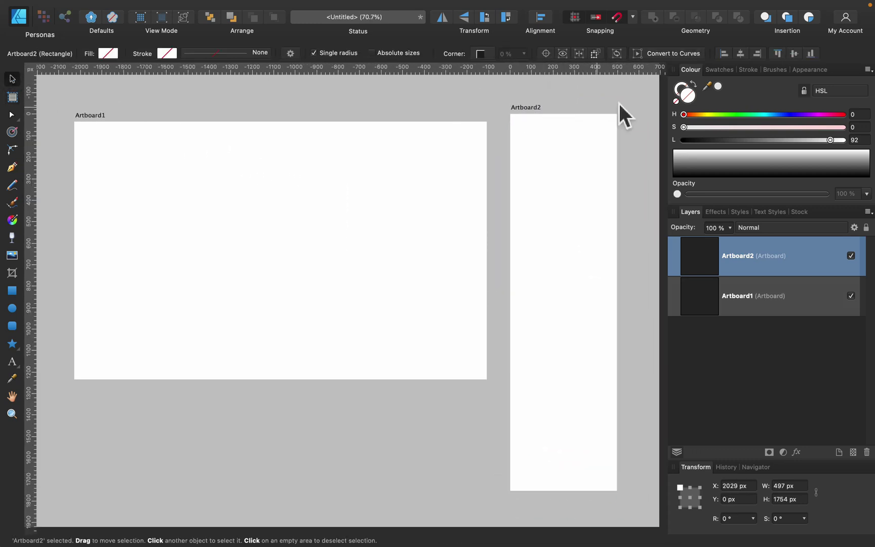
{"action": "mouse_move", "coordinate": [617, 112]}
{"action": "left_mouse_down"}
{"action": "mouse_move", "coordinate": [644, 244]}
{"action": "mouse_move", "coordinate": [634, 114]}
{"action": "mouse_move", "coordinate": [629, 203]}
{"action": "mouse_move", "coordinate": [631, 102]}
{"action": "left_mouse_up"}
{"action": "scroll", "coordinate": [631, 103], "scroll_direction": "down", "scroll_amount": 1}
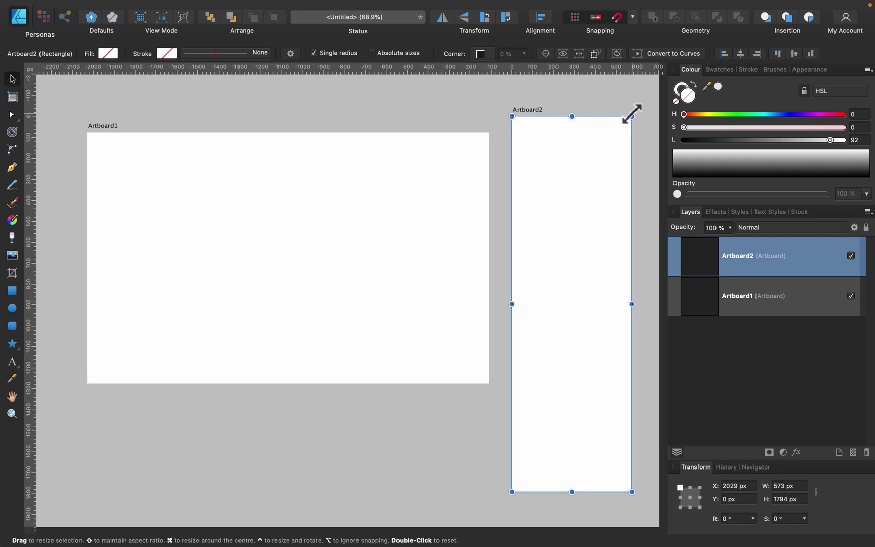
{"action": "key", "text": "BackSpace"}
{"action": "scroll", "coordinate": [631, 106], "scroll_direction": "down", "scroll_amount": 1}
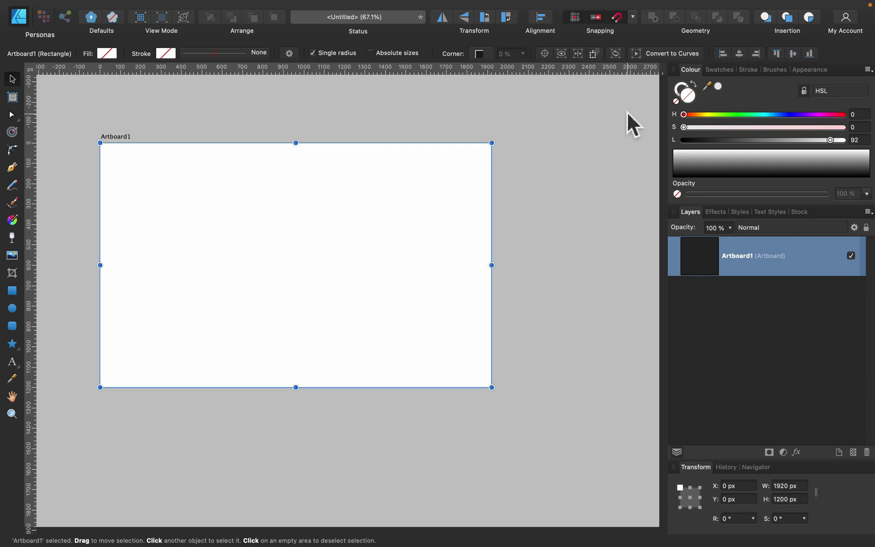
Draw a rectangle on Artboard1 and colour it HSL 237/60/43 dark blue.
{"action": "left_click", "coordinate": [19, 288]}
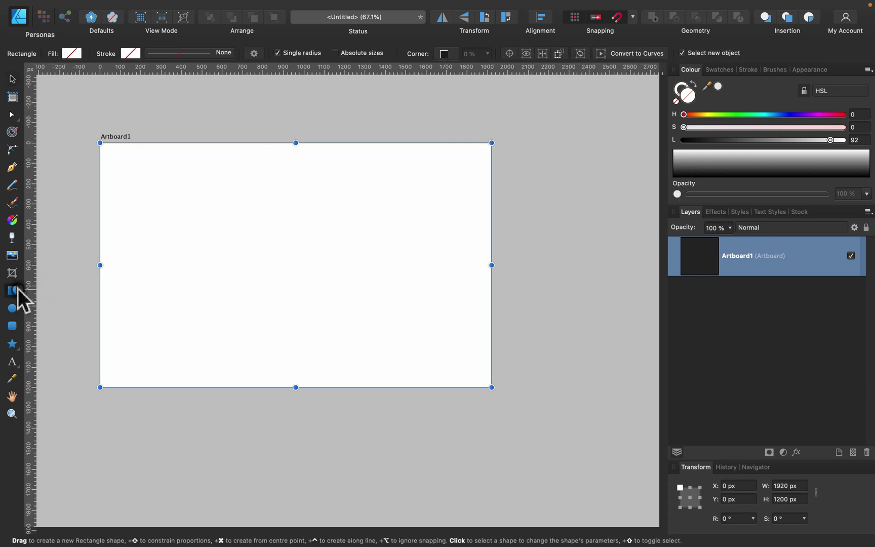
{"action": "left_click_drag", "start_coordinate": [189, 196], "coordinate": [401, 320]}
{"action": "left_click", "coordinate": [789, 114]}
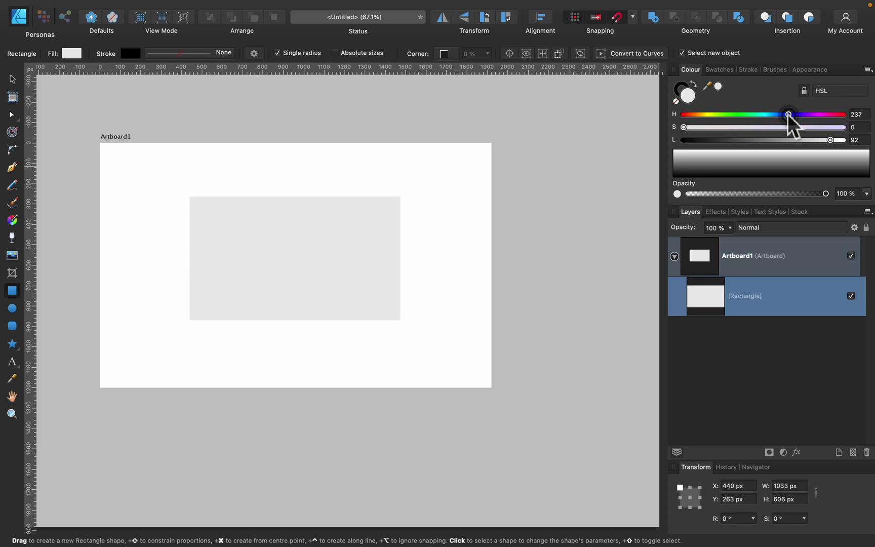
{"action": "left_click", "coordinate": [779, 127]}
{"action": "left_click", "coordinate": [753, 140]}
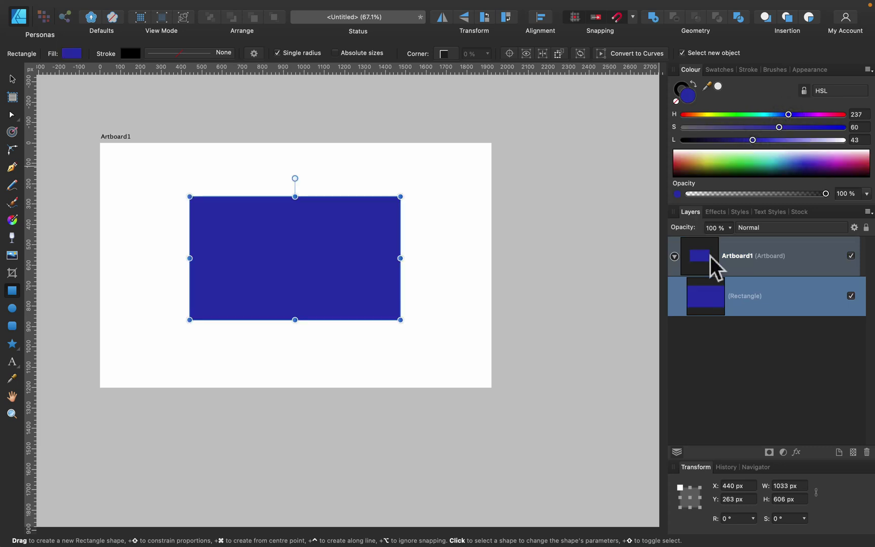
{"action": "left_click", "coordinate": [675, 256]}
{"action": "left_click", "coordinate": [675, 256]}
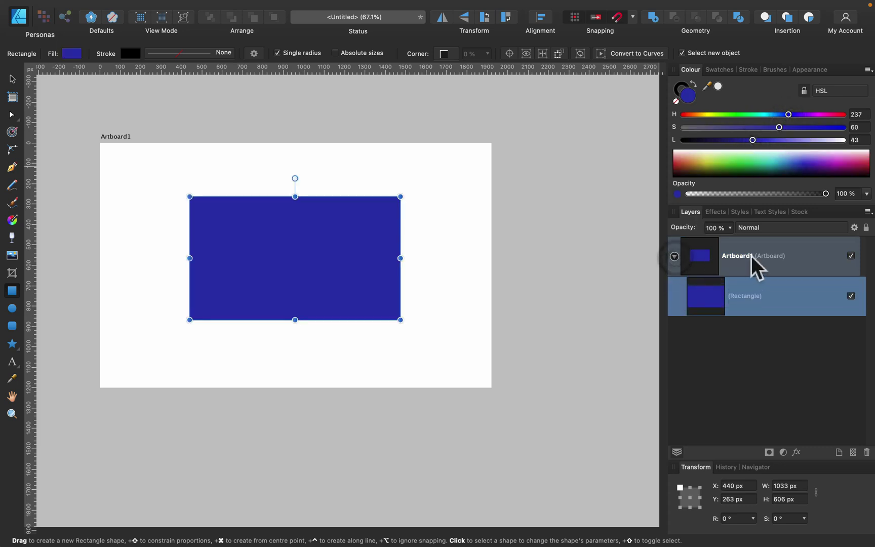
{"action": "scroll", "coordinate": [90, 101], "scroll_direction": "up", "scroll_amount": 2}
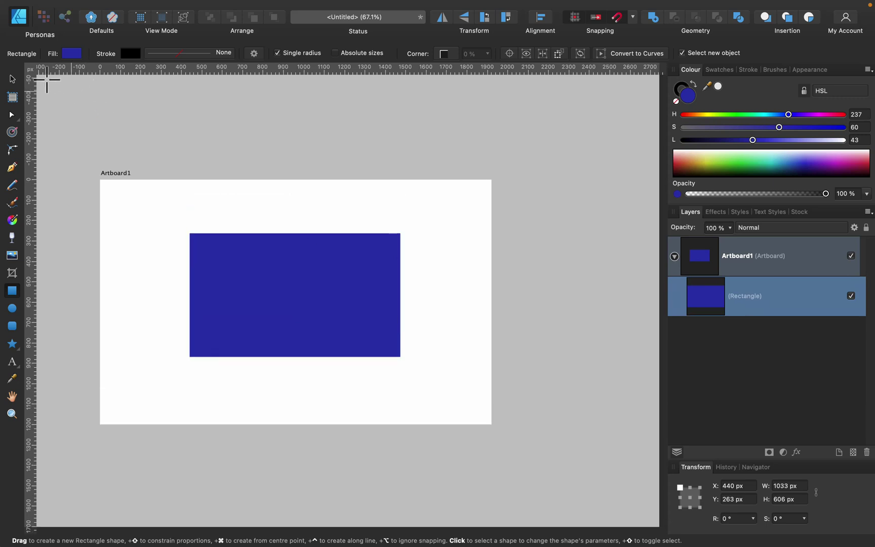
Reposition the blue rectangle until it sits inside Artboard1 near its top.
{"action": "left_click", "coordinate": [12, 79]}
{"action": "left_click_drag", "start_coordinate": [301, 284], "coordinate": [300, 110]}
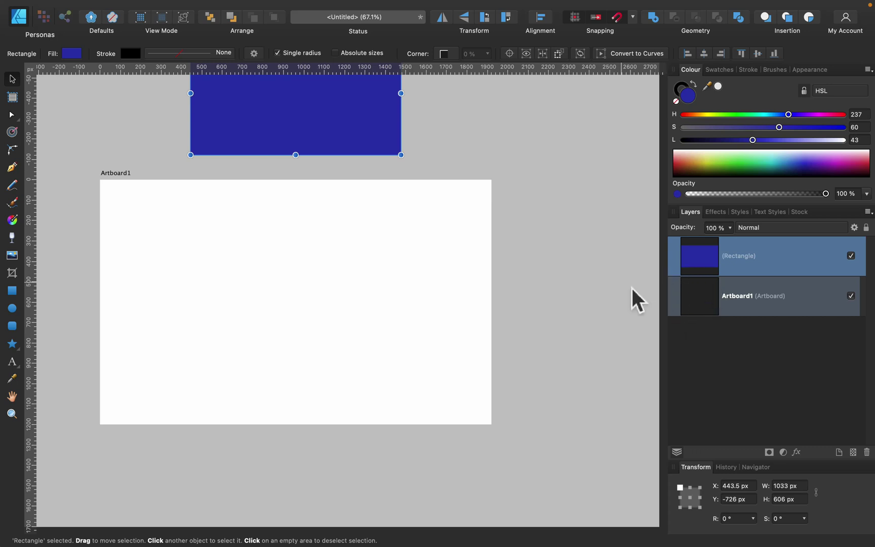
{"action": "left_click_drag", "start_coordinate": [352, 129], "coordinate": [362, 328]}
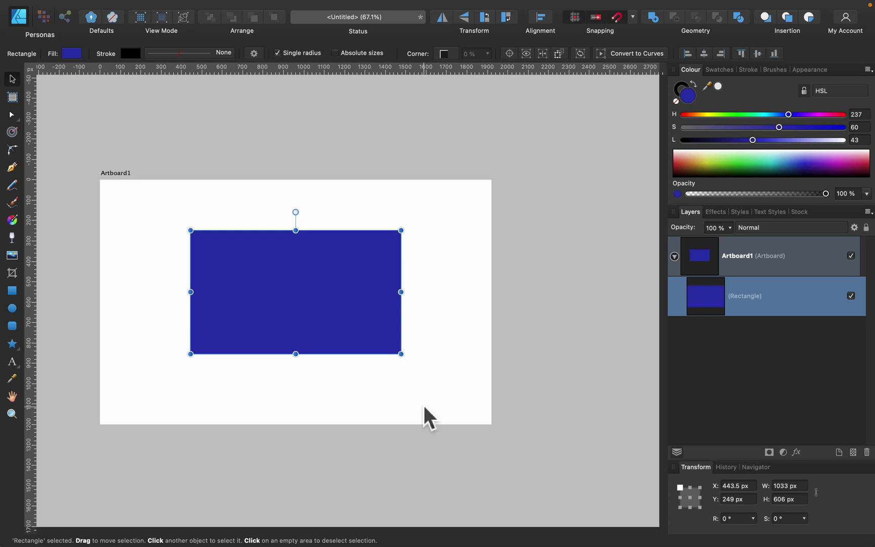
{"action": "key", "text": "super+0"}
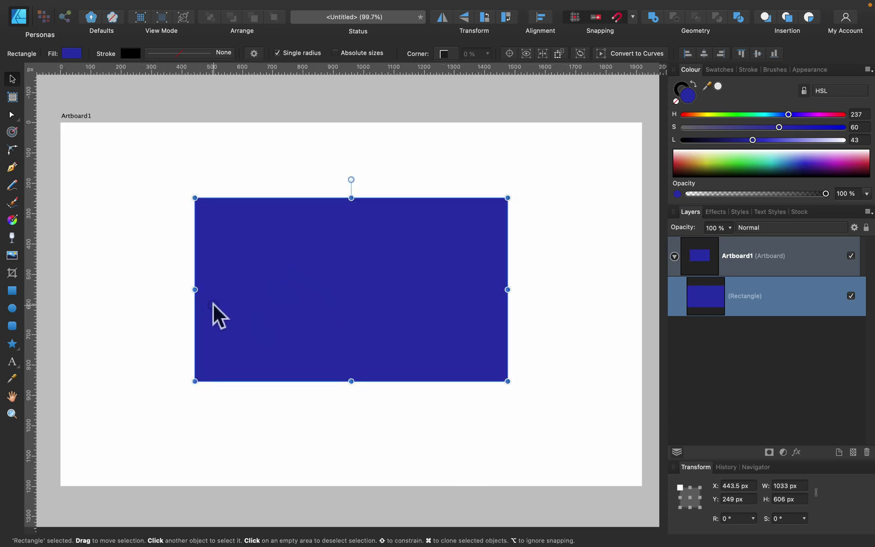
{"action": "left_click_drag", "start_coordinate": [212, 302], "coordinate": [306, 115]}
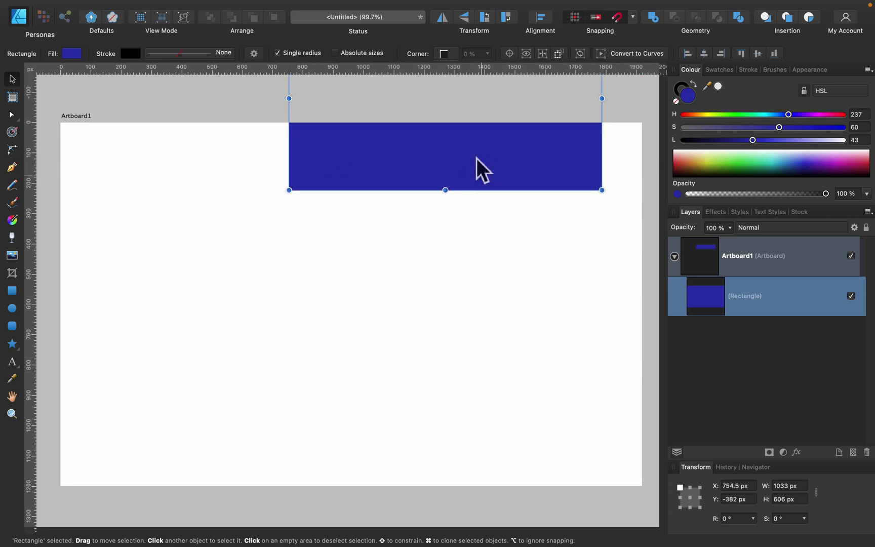
{"action": "left_click_drag", "start_coordinate": [474, 164], "coordinate": [438, 92]}
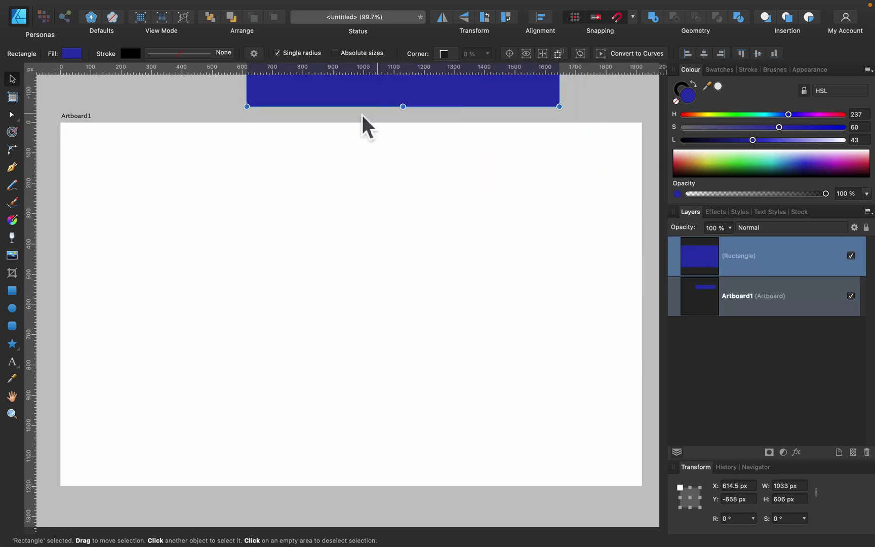
{"action": "left_click", "coordinate": [357, 102]}
{"action": "left_click_drag", "start_coordinate": [358, 101], "coordinate": [355, 130]}
{"action": "scroll", "coordinate": [354, 150], "scroll_direction": "up", "scroll_amount": 2}
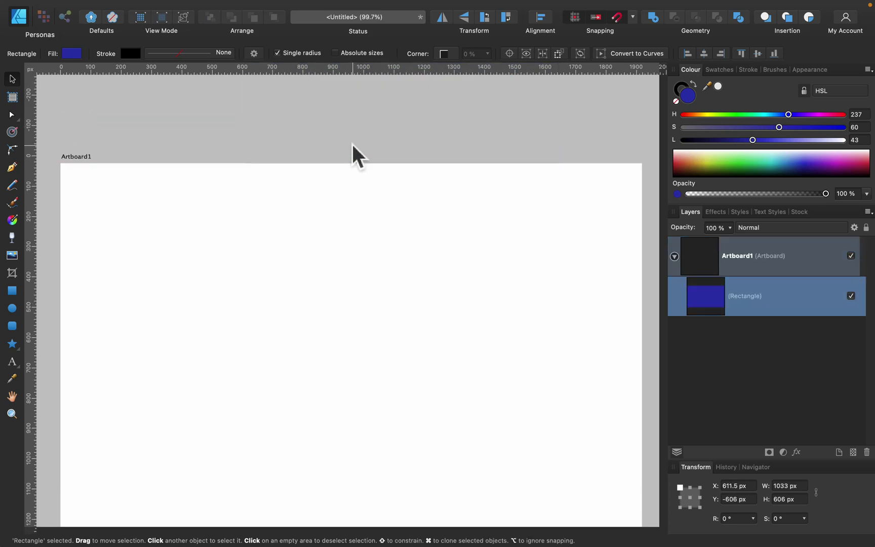
{"action": "scroll", "coordinate": [355, 152], "scroll_direction": "up", "scroll_amount": 10}
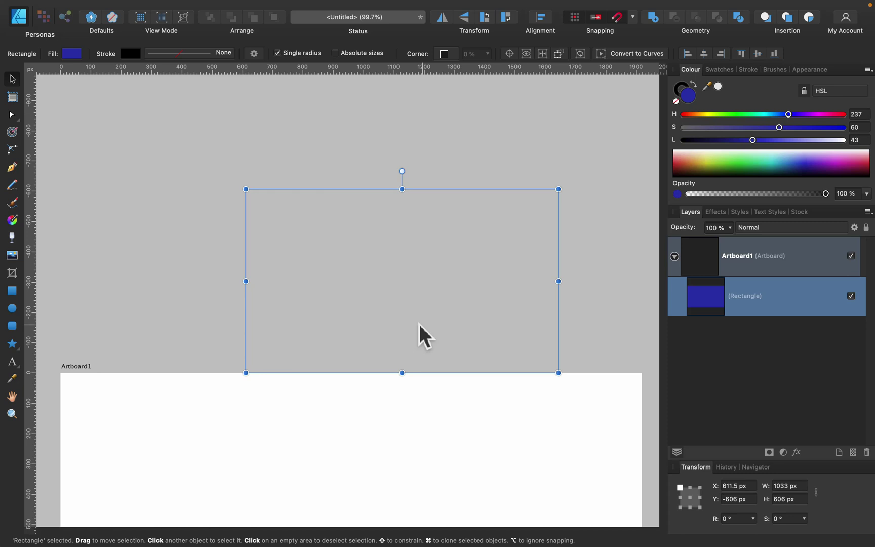
{"action": "scroll", "coordinate": [423, 325], "scroll_direction": "down", "scroll_amount": 3}
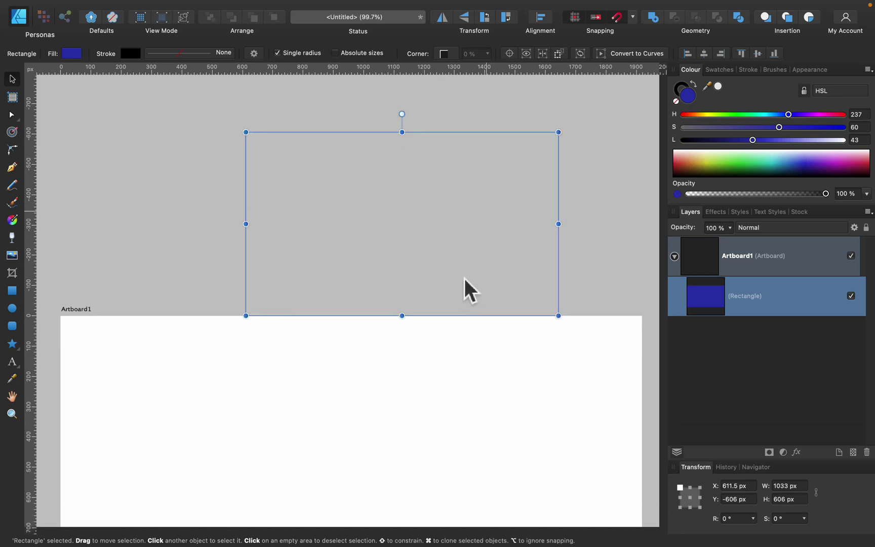
{"action": "left_click_drag", "start_coordinate": [508, 285], "coordinate": [482, 268]}
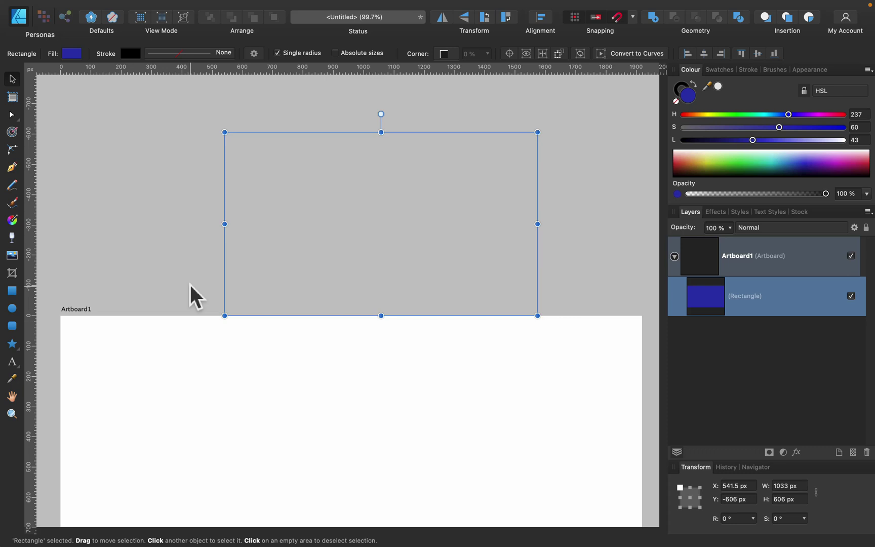
{"action": "left_click_drag", "start_coordinate": [333, 294], "coordinate": [310, 481]}
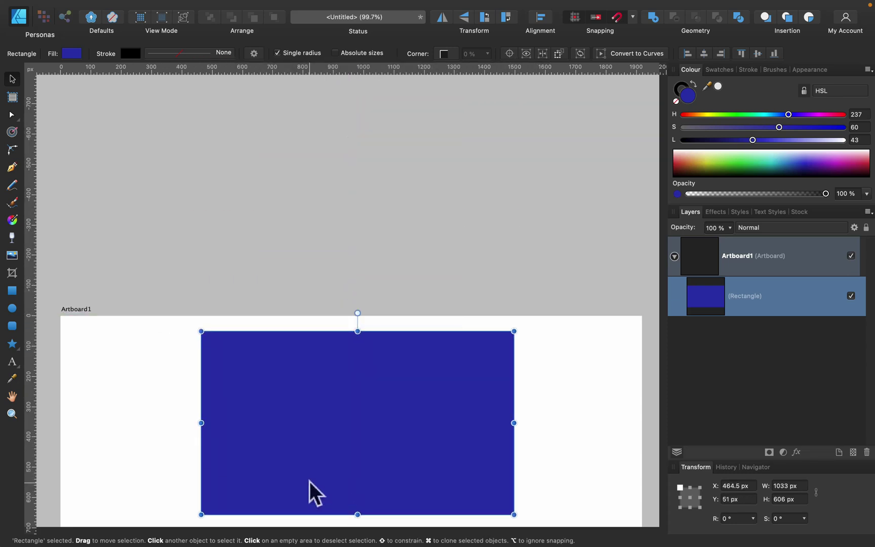
Delete the blue rectangle from Artboard1.
{"action": "key", "text": "BackSpace"}
{"action": "scroll", "coordinate": [337, 398], "scroll_direction": "down", "scroll_amount": 2}
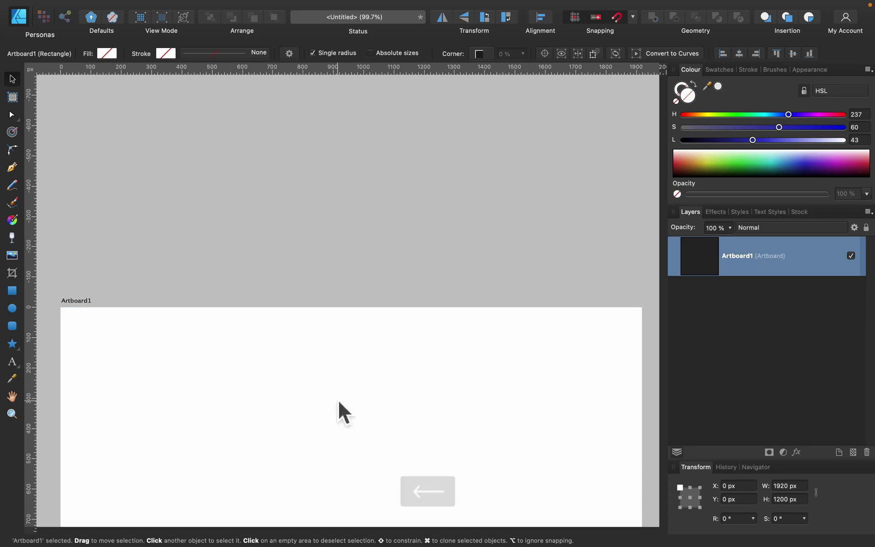
{"action": "scroll", "coordinate": [333, 327], "scroll_direction": "down", "scroll_amount": 3}
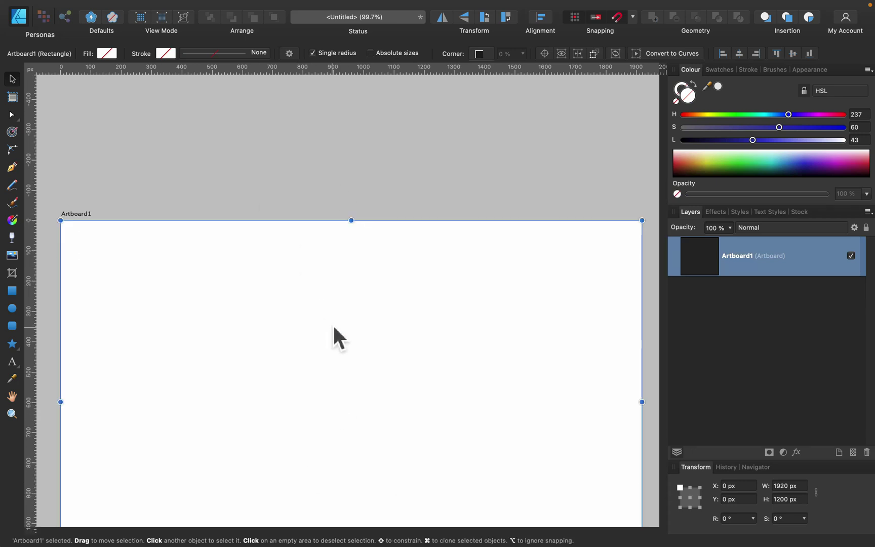
{"action": "scroll", "coordinate": [334, 324], "scroll_direction": "down", "scroll_amount": 3}
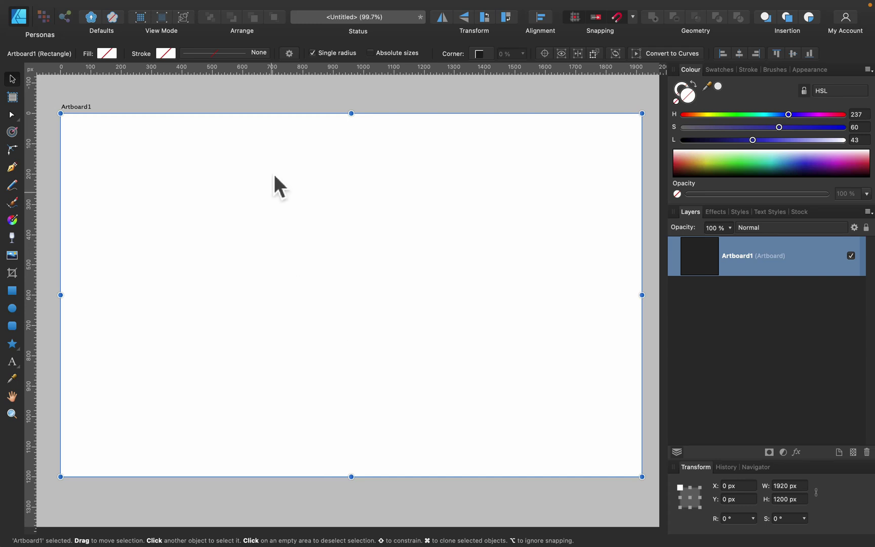
Convert Artboard1 to curves and delete its top-right corner node, leaving a right triangle.
{"action": "left_click", "coordinate": [681, 54]}
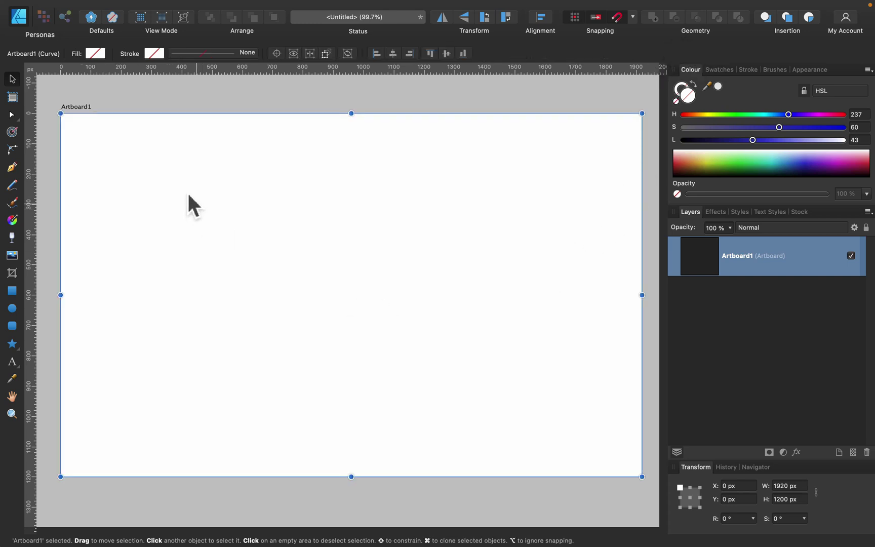
{"action": "left_click", "coordinate": [14, 113]}
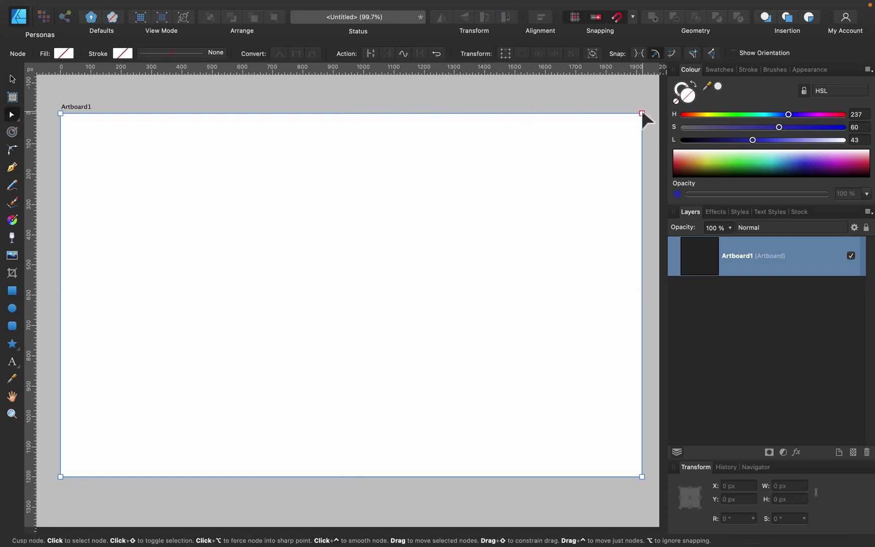
{"action": "left_click_drag", "start_coordinate": [641, 113], "coordinate": [500, 298]}
{"action": "key", "text": "BackSpace"}
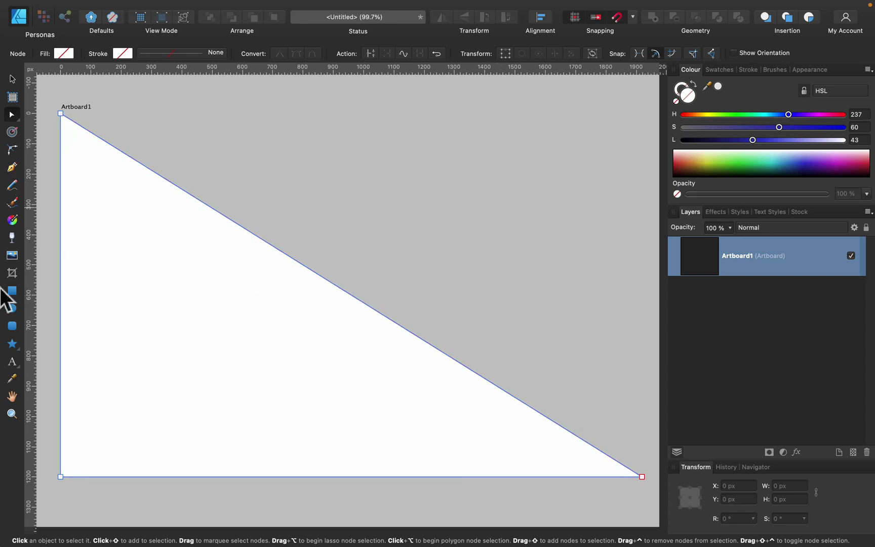
{"action": "left_click", "coordinate": [13, 168]}
{"action": "left_click", "coordinate": [107, 113]}
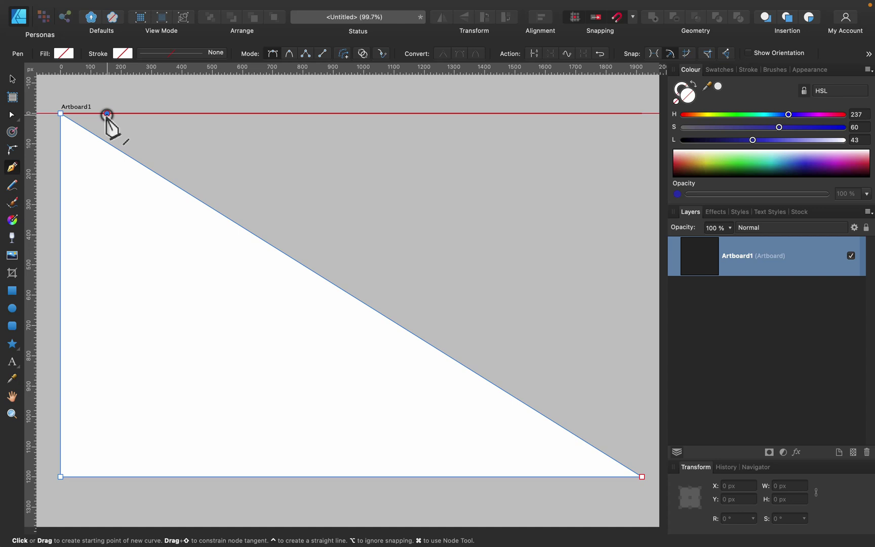
{"action": "left_click_drag", "start_coordinate": [124, 221], "coordinate": [175, 246]}
{"action": "left_click_drag", "start_coordinate": [252, 201], "coordinate": [298, 213]}
{"action": "left_click_drag", "start_coordinate": [317, 353], "coordinate": [364, 369]}
{"action": "left_click_drag", "start_coordinate": [449, 310], "coordinate": [484, 316]}
{"action": "left_click_drag", "start_coordinate": [483, 428], "coordinate": [540, 465]}
{"action": "left_click_drag", "start_coordinate": [583, 371], "coordinate": [598, 373]}
{"action": "left_click_drag", "start_coordinate": [469, 167], "coordinate": [396, 121]}
{"action": "left_click_drag", "start_coordinate": [247, 106], "coordinate": [80, 141]}
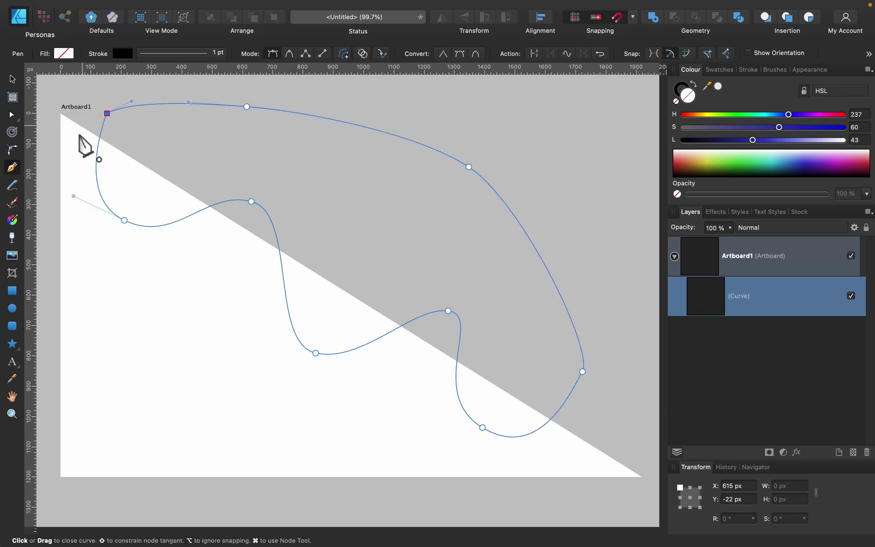
{"action": "left_click", "coordinate": [717, 115]}
{"action": "left_click", "coordinate": [715, 139]}
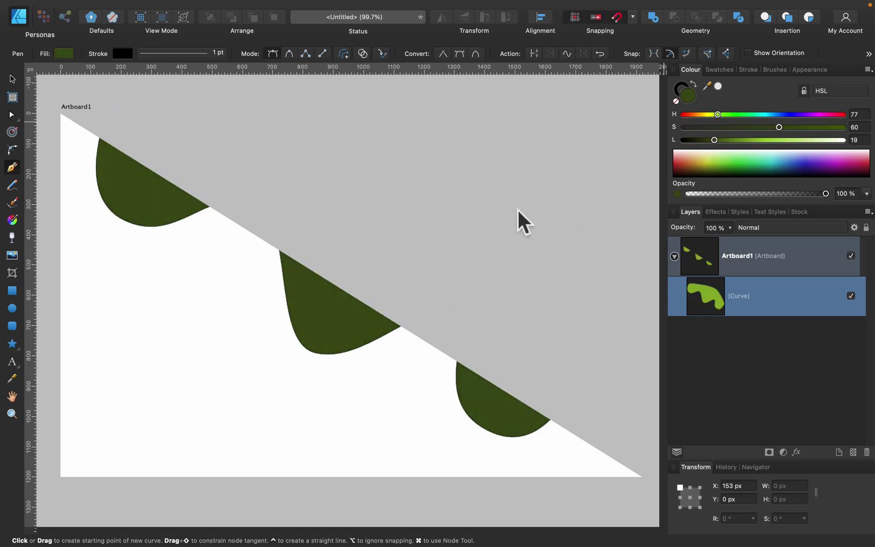
{"action": "left_click", "coordinate": [12, 79]}
{"action": "left_click_drag", "start_coordinate": [117, 176], "coordinate": [127, 229]}
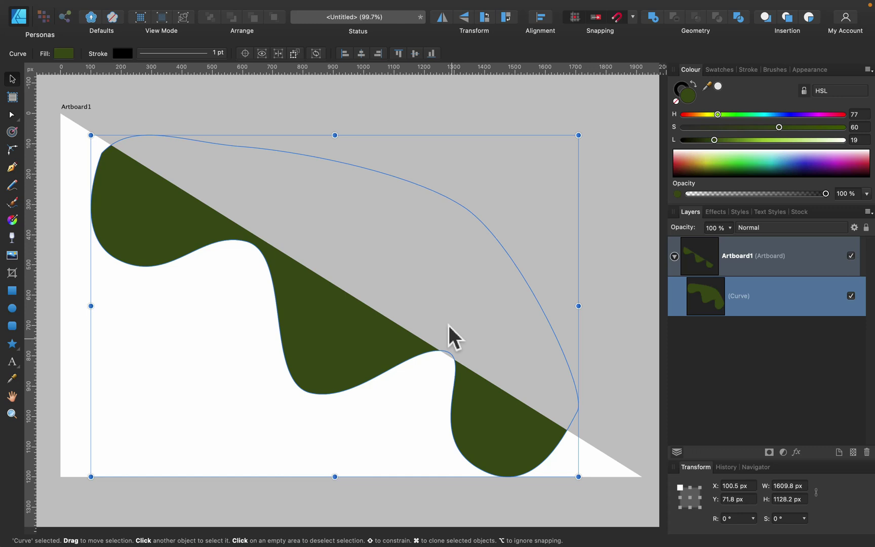
{"action": "key", "text": "BackSpace"}
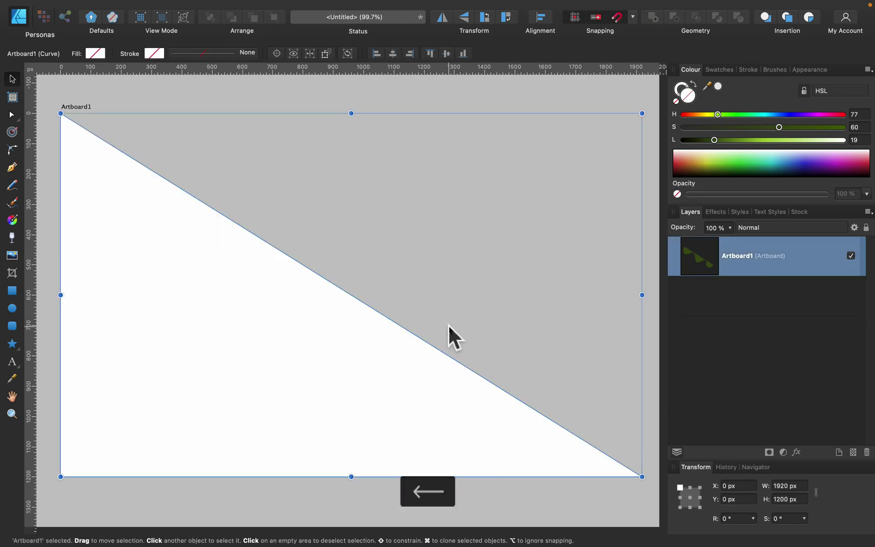
Draw a 1200 px donut left of Artboard1 and shrink its hole to 13%.
{"action": "key", "text": "super+minus"}
{"action": "key", "text": "super+minus"}
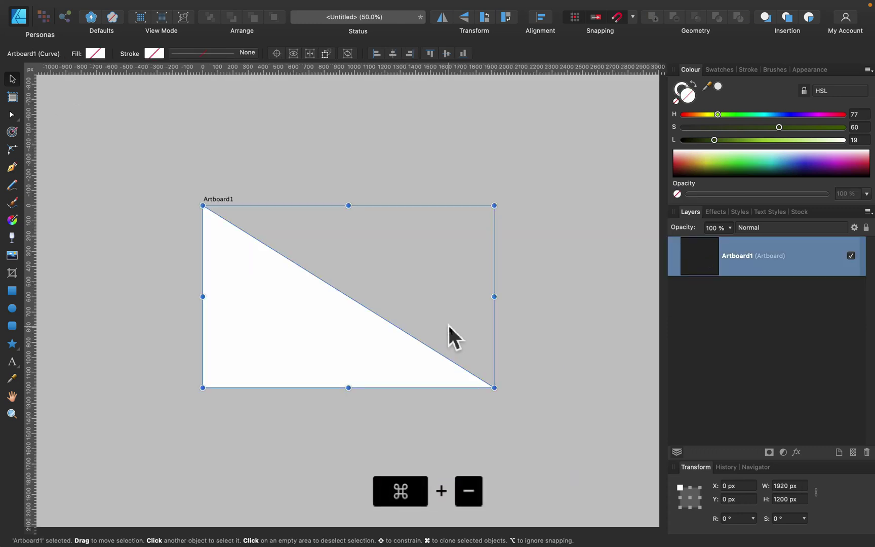
{"action": "key", "text": "super+minus"}
{"action": "left_click", "coordinate": [468, 309]}
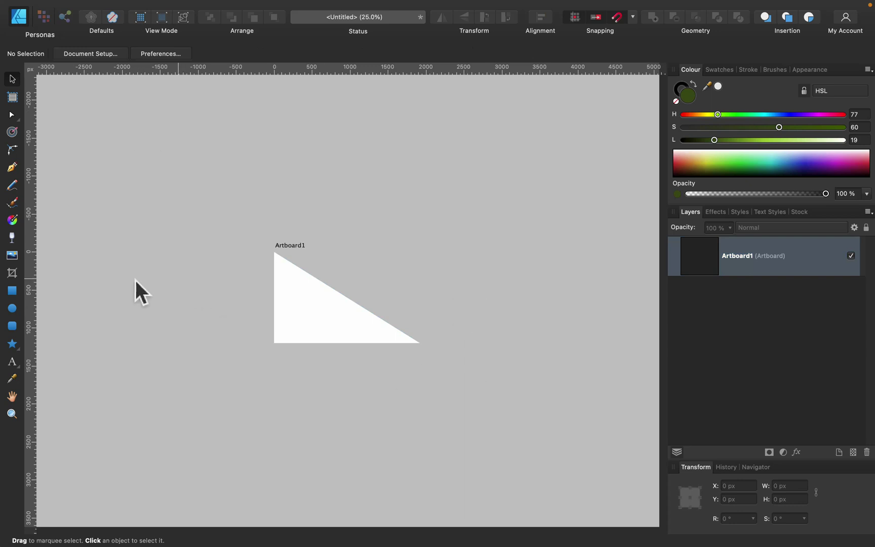
{"action": "left_click", "coordinate": [14, 309]}
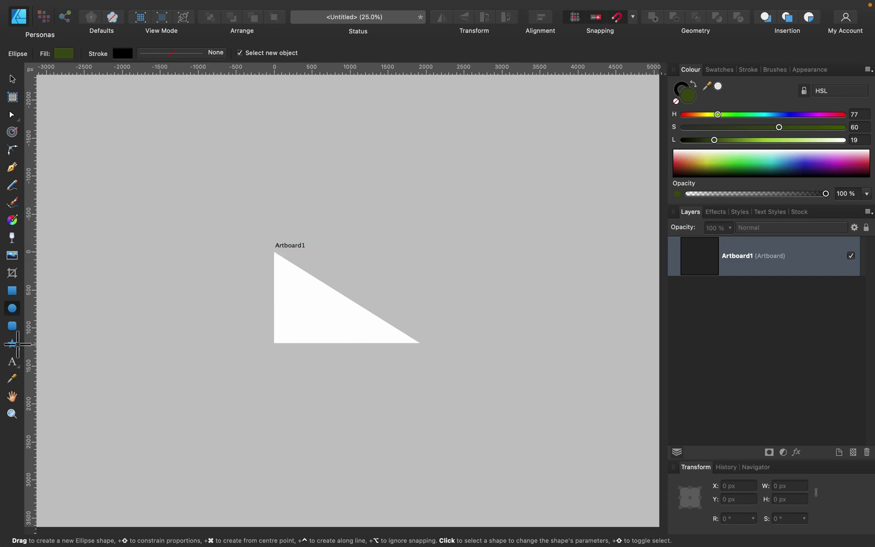
{"action": "left_click", "coordinate": [18, 344]}
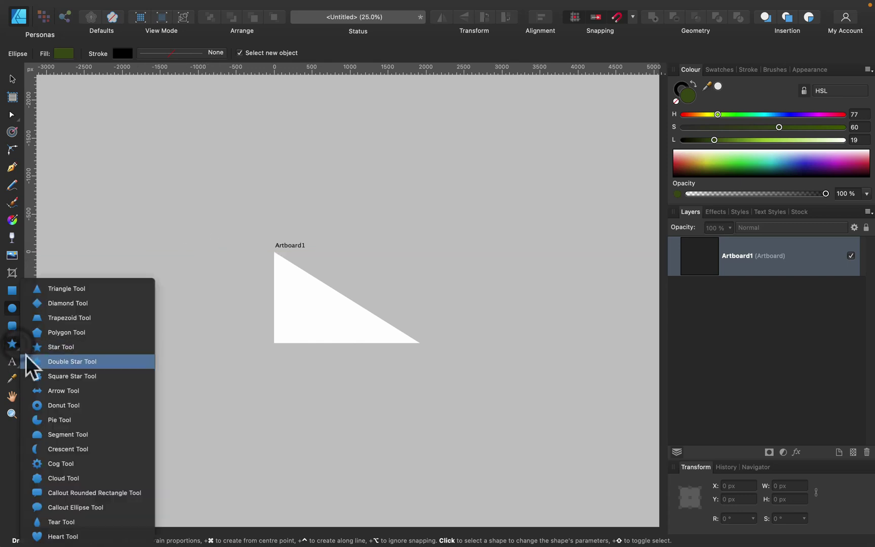
{"action": "left_click", "coordinate": [59, 405]}
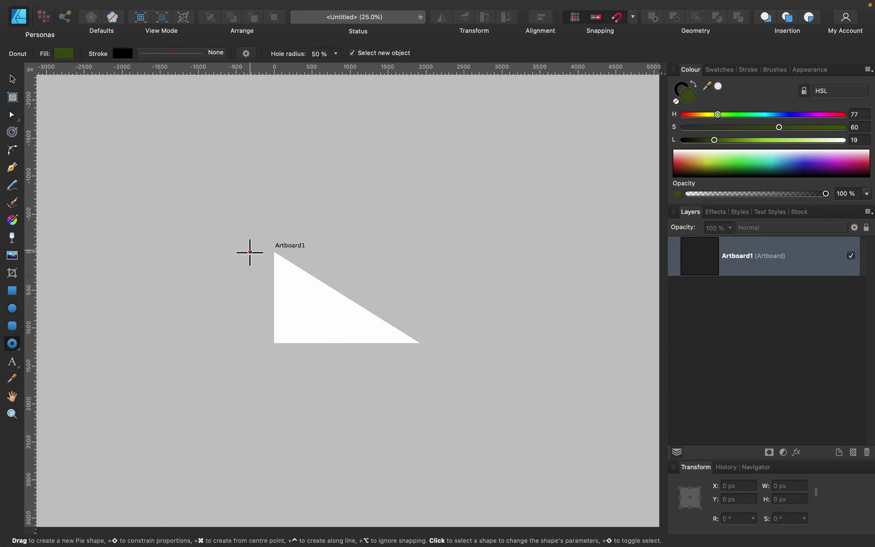
{"action": "left_click_drag", "start_coordinate": [250, 252], "coordinate": [157, 338]}
{"action": "left_click_drag", "start_coordinate": [190, 310], "coordinate": [203, 303]}
Set the donut's lightness to 100 for a white fill, then frame and select it.
{"action": "left_click_drag", "start_coordinate": [839, 141], "coordinate": [844, 141]}
{"action": "left_click", "coordinate": [13, 78]}
{"action": "left_click", "coordinate": [81, 121]}
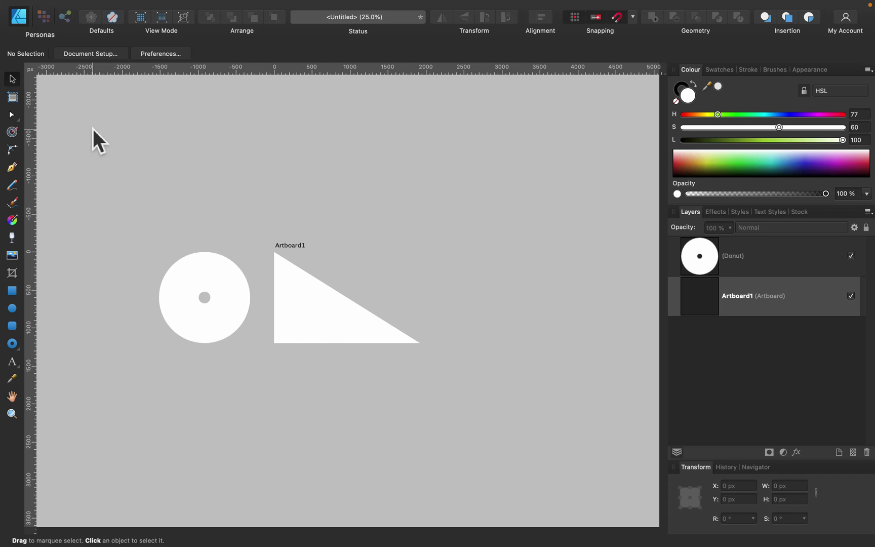
{"action": "key", "text": "super+equal"}
{"action": "key", "text": "super+equal"}
{"action": "key", "text": "space"}
{"action": "left_click_drag", "start_coordinate": [118, 228], "coordinate": [437, 234]}
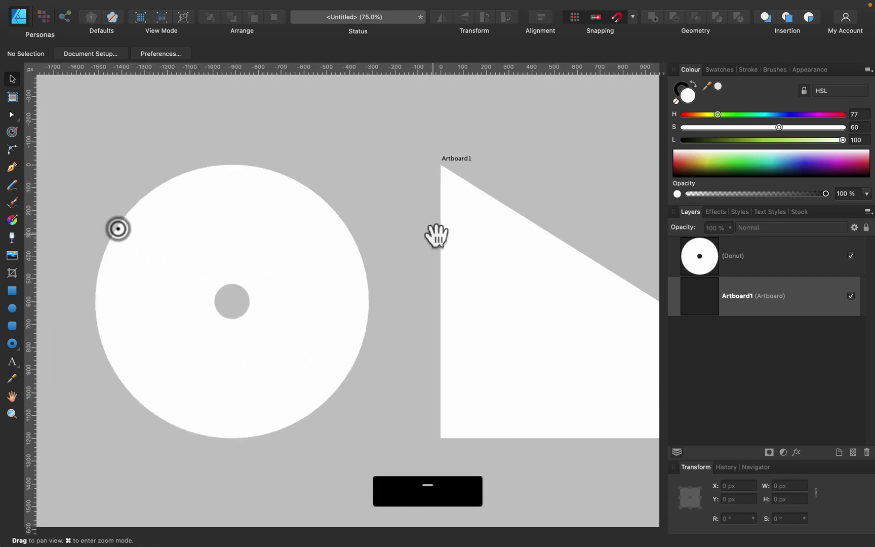
{"action": "left_click", "coordinate": [313, 246]}
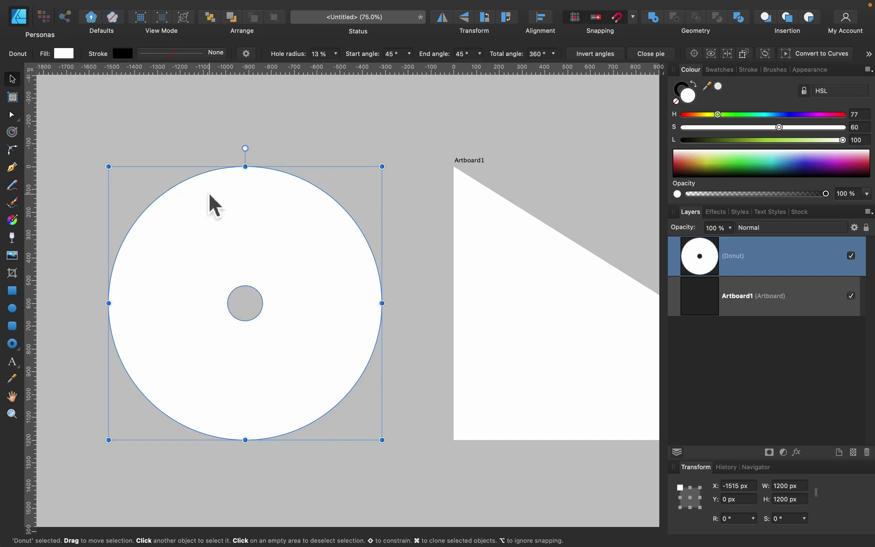
Convert the white donut into its own artboard named Donut via Layer > Convert Object to Artboard.
{"action": "left_click", "coordinate": [242, 229]}
{"action": "mouse_move", "coordinate": [239, 8]}
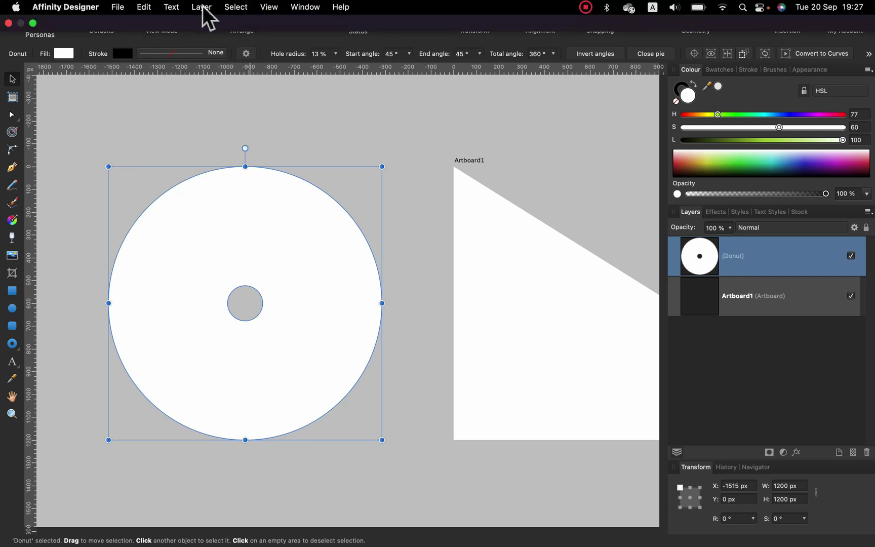
{"action": "left_click", "coordinate": [202, 7]}
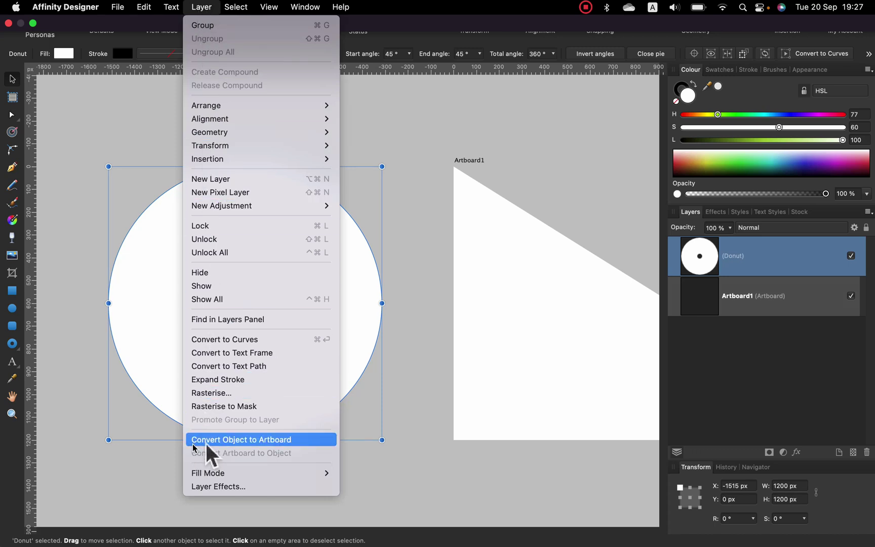
{"action": "left_click", "coordinate": [254, 439]}
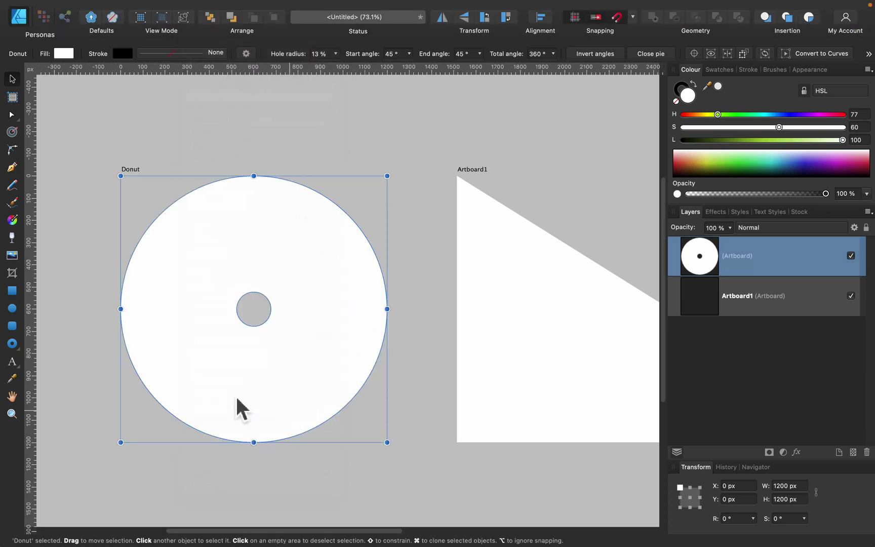
{"action": "left_click", "coordinate": [264, 146]}
{"action": "left_click", "coordinate": [233, 221]}
{"action": "left_click", "coordinate": [15, 168]}
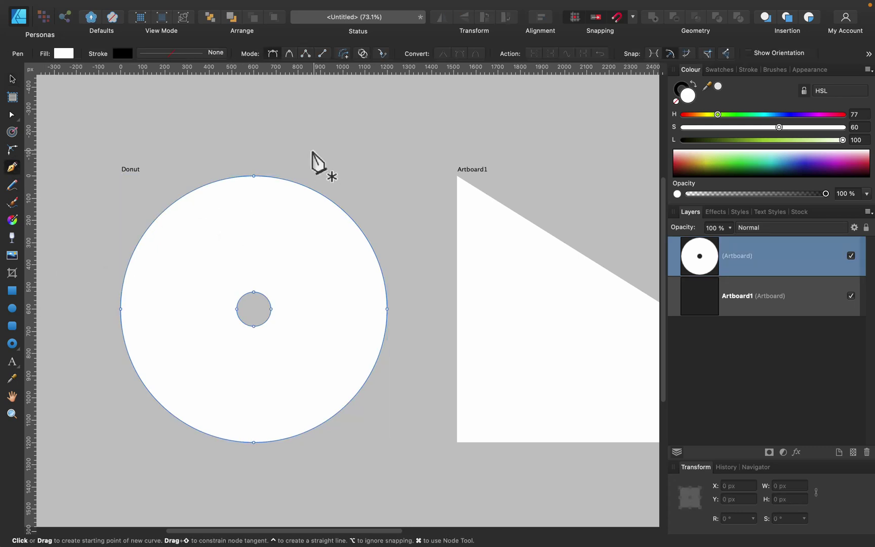
{"action": "left_click", "coordinate": [285, 163]}
{"action": "left_click_drag", "start_coordinate": [254, 238], "coordinate": [221, 235]}
{"action": "left_click_drag", "start_coordinate": [194, 175], "coordinate": [160, 183]}
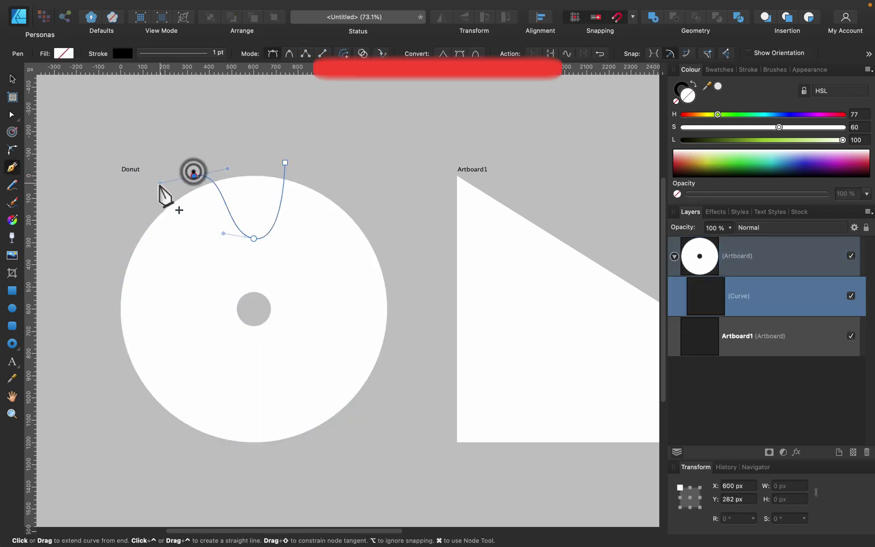
{"action": "left_click_drag", "start_coordinate": [190, 246], "coordinate": [207, 287]}
{"action": "left_click_drag", "start_coordinate": [146, 320], "coordinate": [122, 310]}
{"action": "left_click_drag", "start_coordinate": [94, 264], "coordinate": [99, 209]}
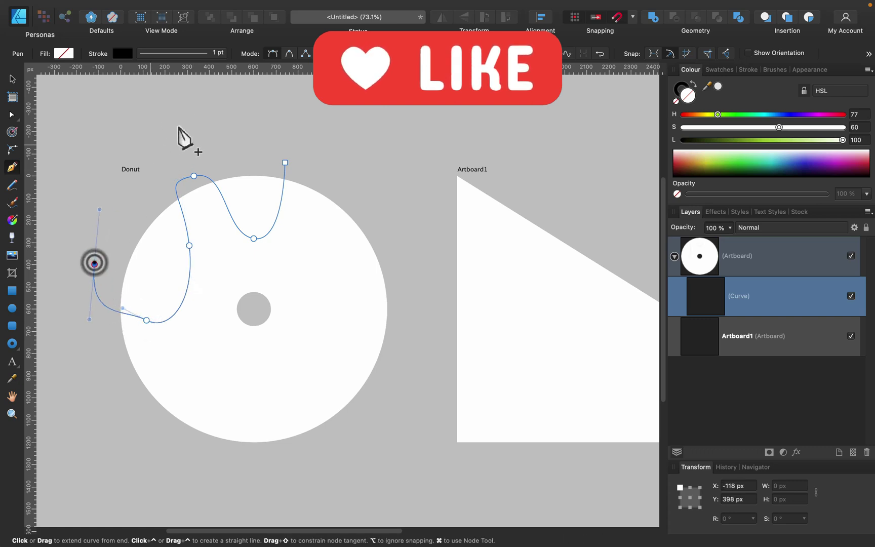
{"action": "left_click_drag", "start_coordinate": [180, 126], "coordinate": [221, 124]}
{"action": "left_click", "coordinate": [285, 163]}
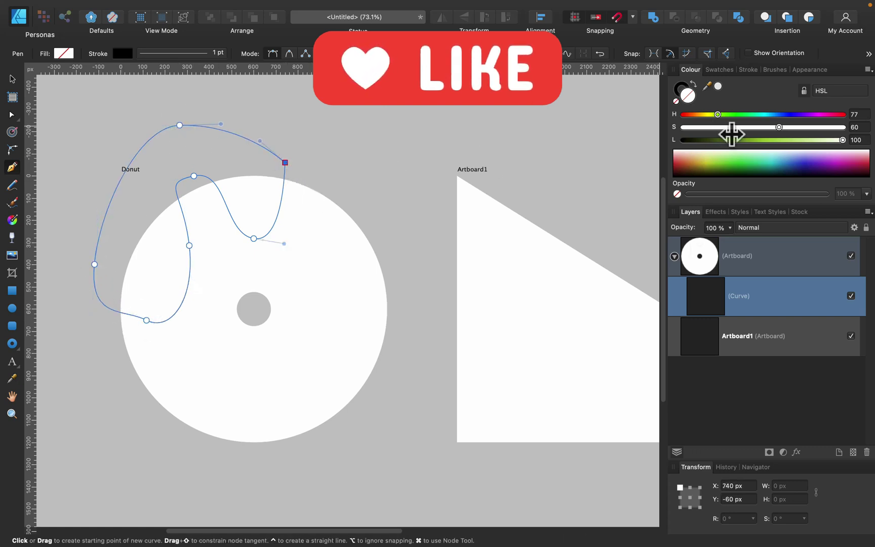
{"action": "left_click", "coordinate": [725, 141]}
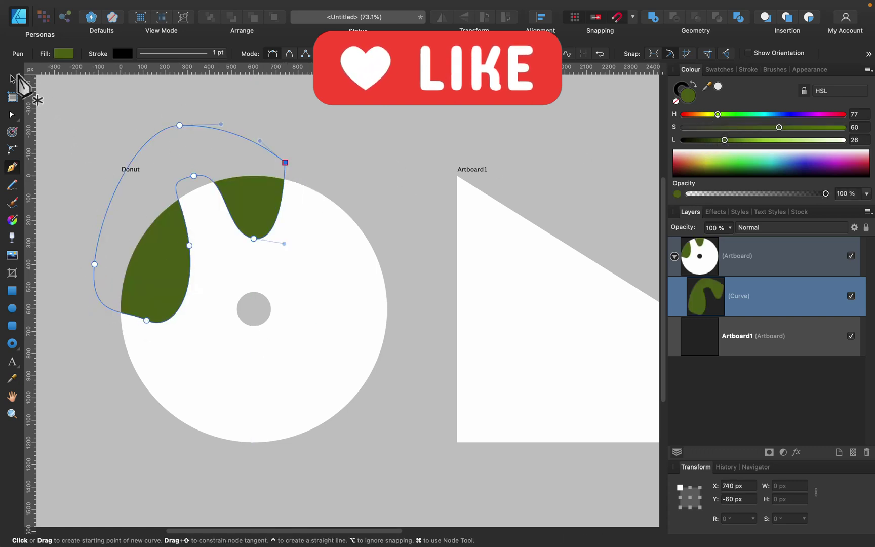
{"action": "left_click", "coordinate": [11, 77]}
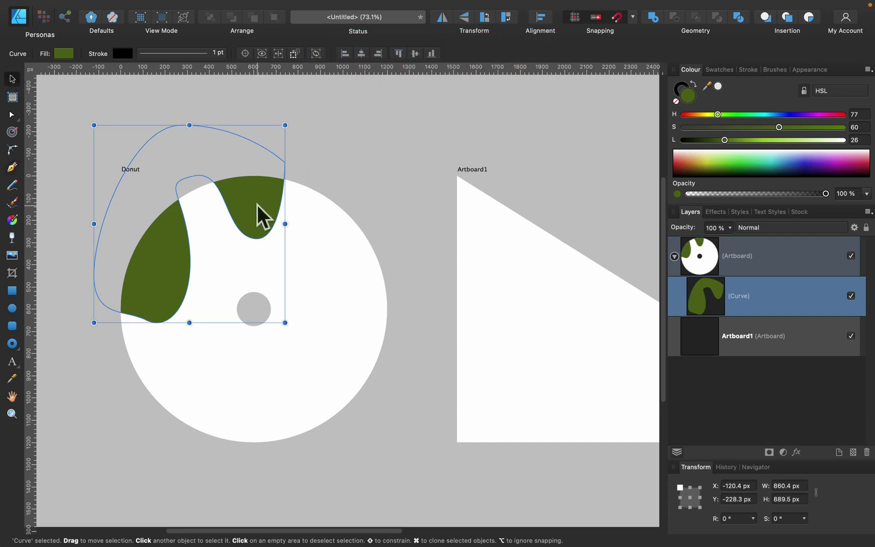
{"action": "left_click_drag", "start_coordinate": [257, 205], "coordinate": [291, 232]}
Delete the green curve, the Donut artboard and Artboard1, then fit the empty page in view.
{"action": "key", "text": "BackSpace"}
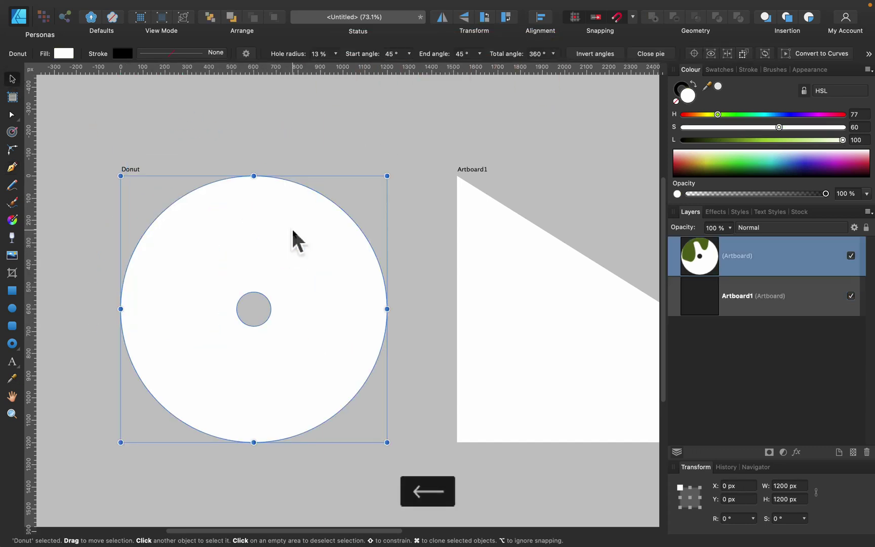
{"action": "key", "text": "BackSpace"}
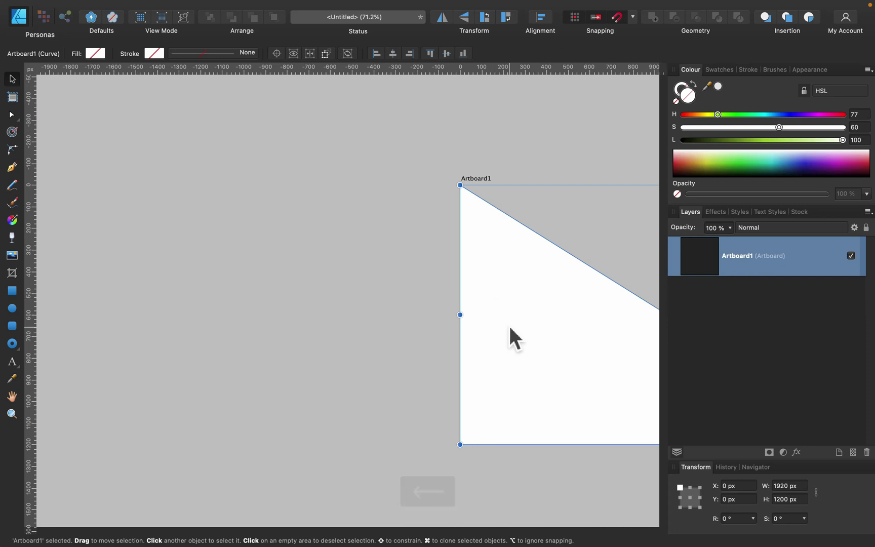
{"action": "left_click_drag", "start_coordinate": [509, 325], "coordinate": [261, 295]}
{"action": "key", "text": "BackSpace"}
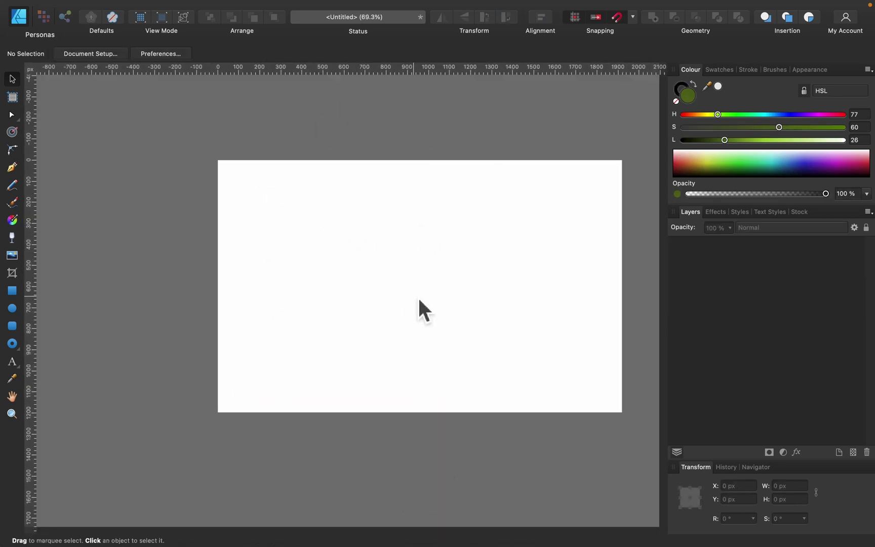
{"action": "key", "text": "super+0"}
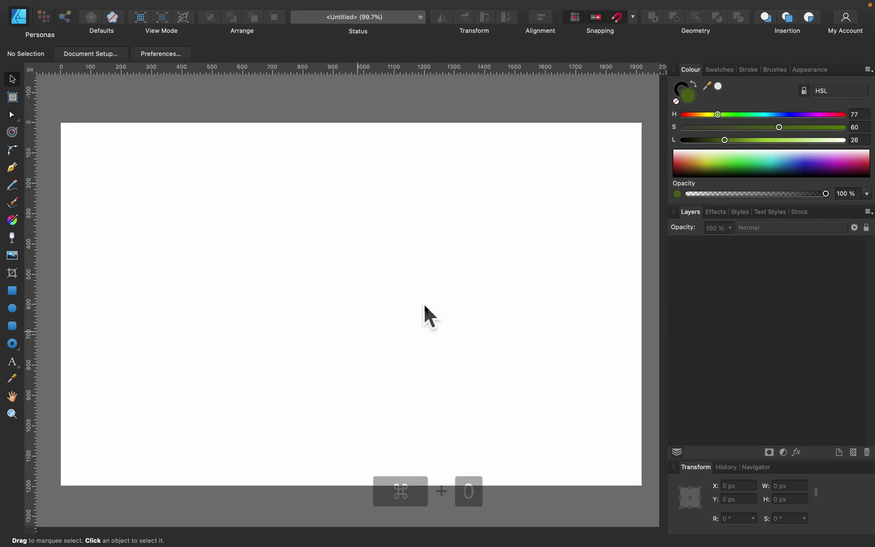
{"action": "left_click", "coordinate": [260, 157]}
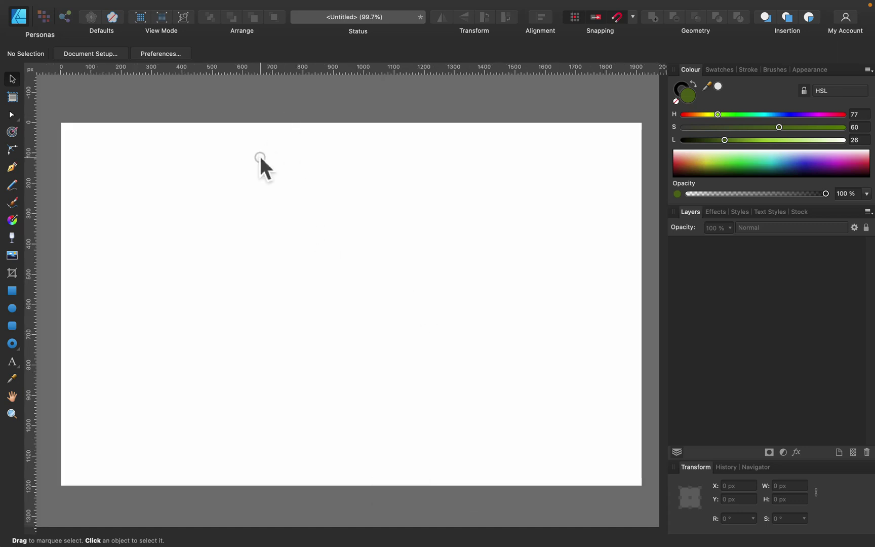
Insert two document-sized artboards side by side and frame them in view.
{"action": "left_click", "coordinate": [15, 95]}
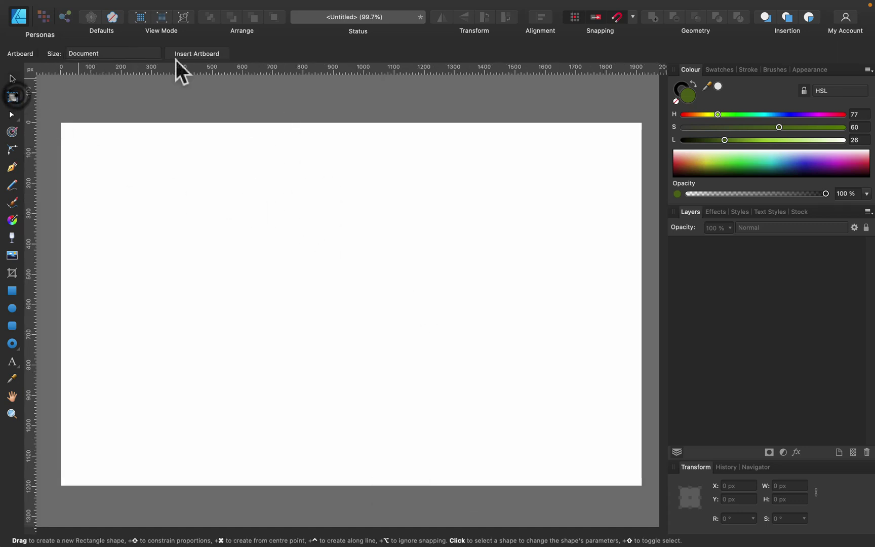
{"action": "left_click", "coordinate": [216, 53]}
{"action": "key", "text": "super+minus"}
{"action": "key", "text": "super+minus"}
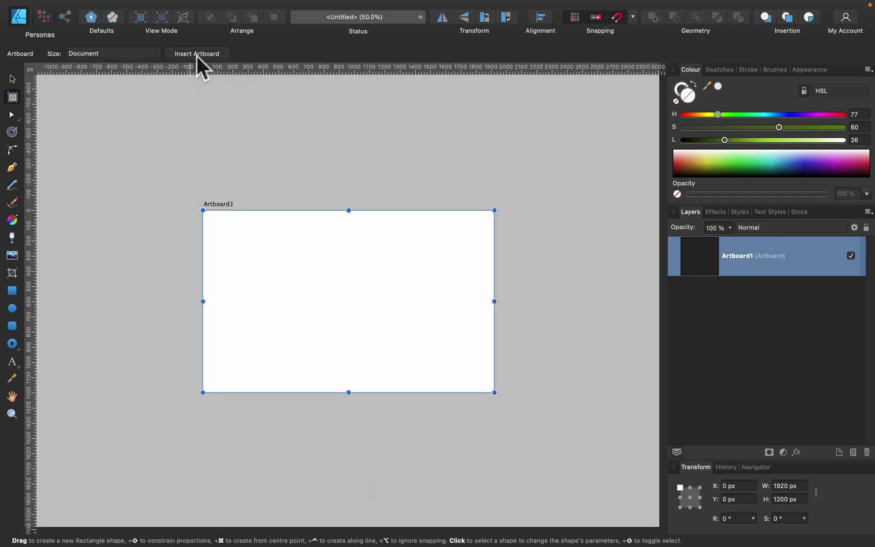
{"action": "left_click", "coordinate": [201, 52]}
{"action": "key", "text": "space"}
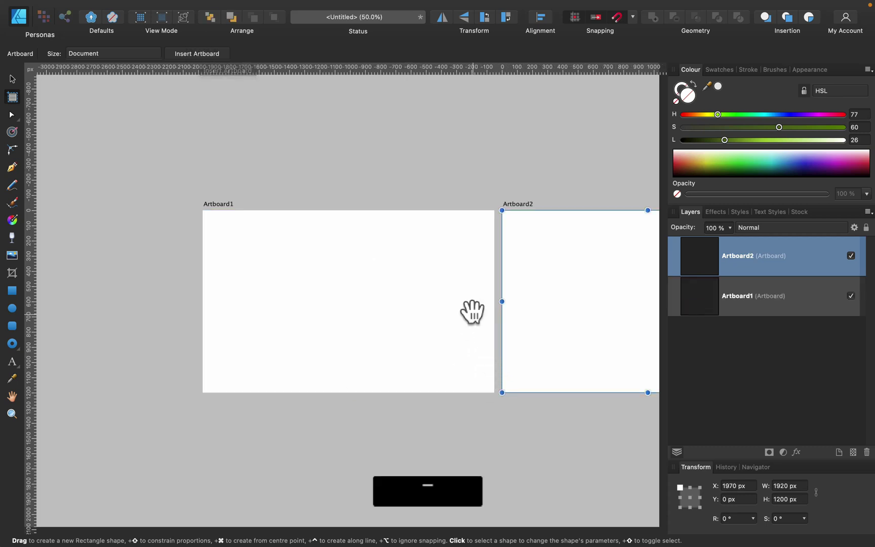
{"action": "left_click_drag", "start_coordinate": [573, 315], "coordinate": [417, 293]}
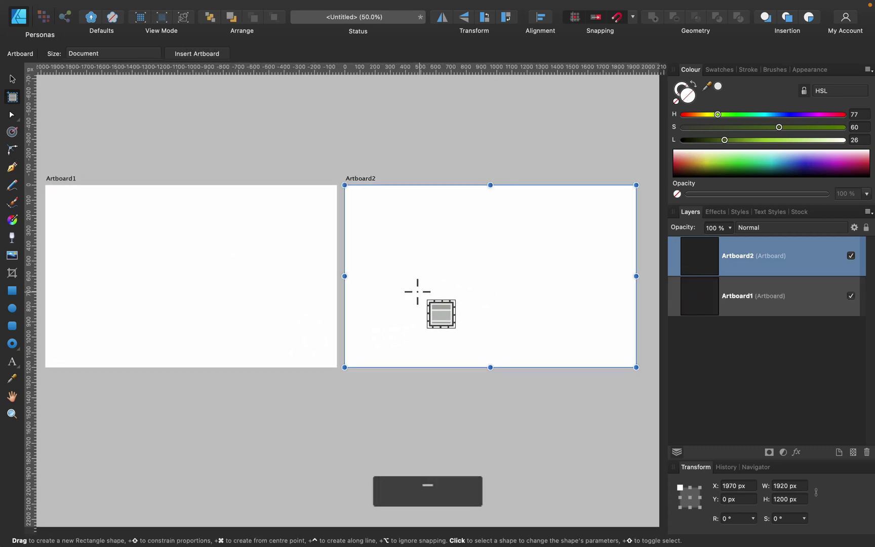
Add more artboards to complete the row of five and pan to view them all.
{"action": "left_click", "coordinate": [205, 54]}
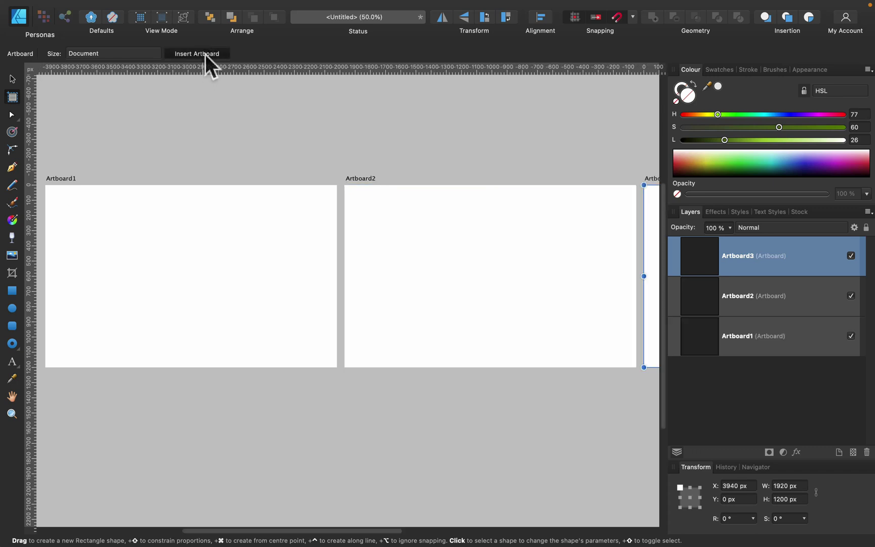
{"action": "left_click", "coordinate": [205, 54]}
{"action": "left_click", "coordinate": [205, 54]}
{"action": "key", "text": "super+minus"}
{"action": "key", "text": "super+minus"}
{"action": "key", "text": "super+minus"}
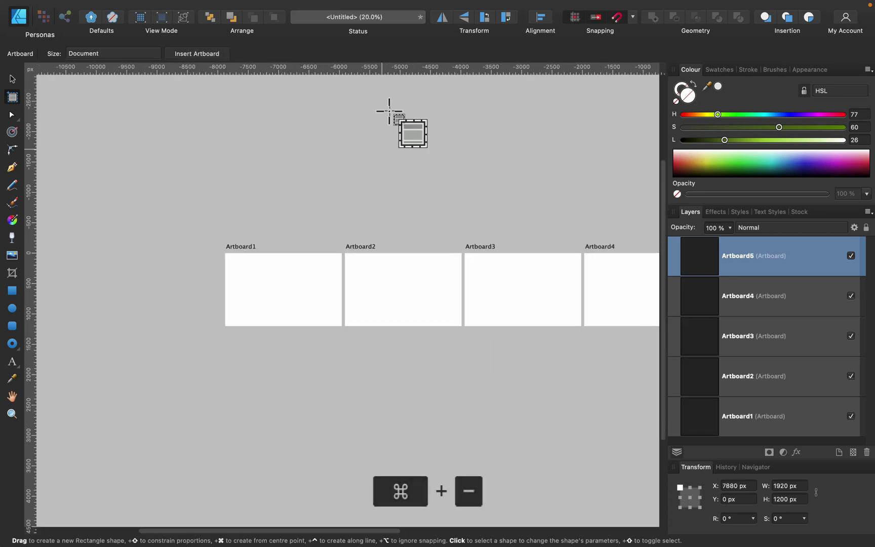
{"action": "key", "text": "space"}
{"action": "left_click_drag", "start_coordinate": [399, 253], "coordinate": [34, 294]}
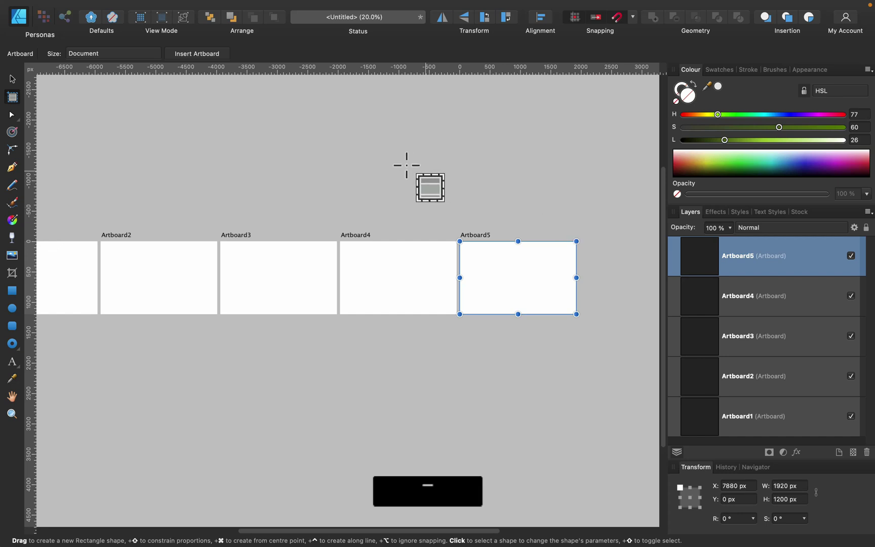
{"action": "left_click_drag", "start_coordinate": [407, 162], "coordinate": [432, 168]}
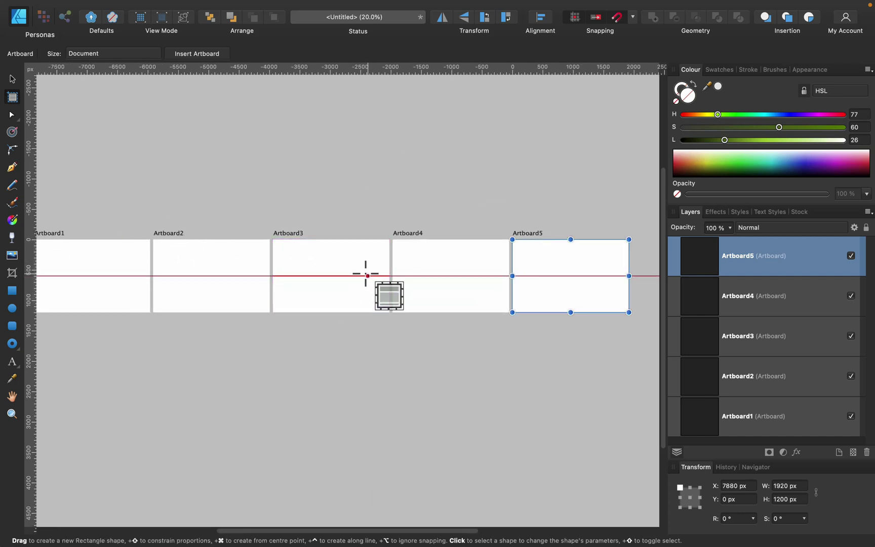
Delete Artboard5 through Artboard2 and centre the remaining Artboard1 in view.
{"action": "left_click", "coordinate": [12, 79]}
{"action": "key", "text": "BackSpace"}
{"action": "key", "text": "BackSpace"}
{"action": "key", "text": "BackSpace"}
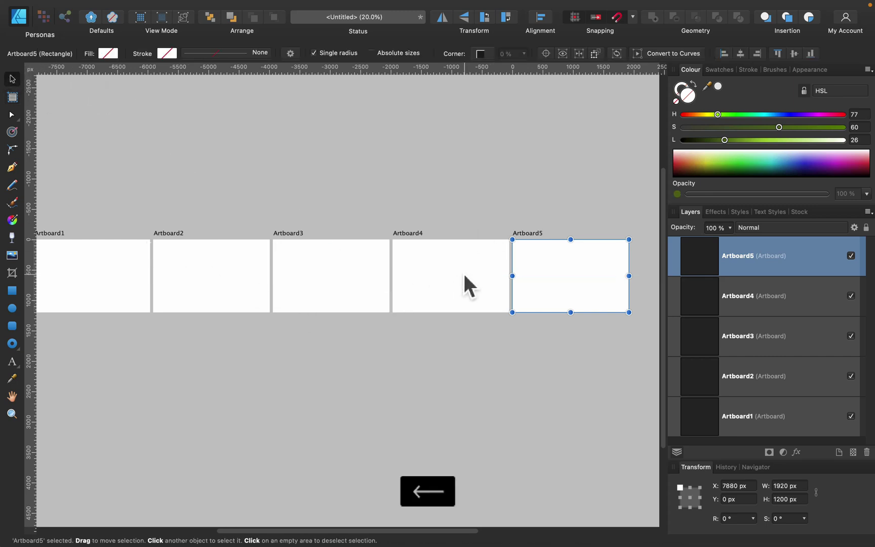
{"action": "key", "text": "BackSpace"}
{"action": "key", "text": "BackSpace"}
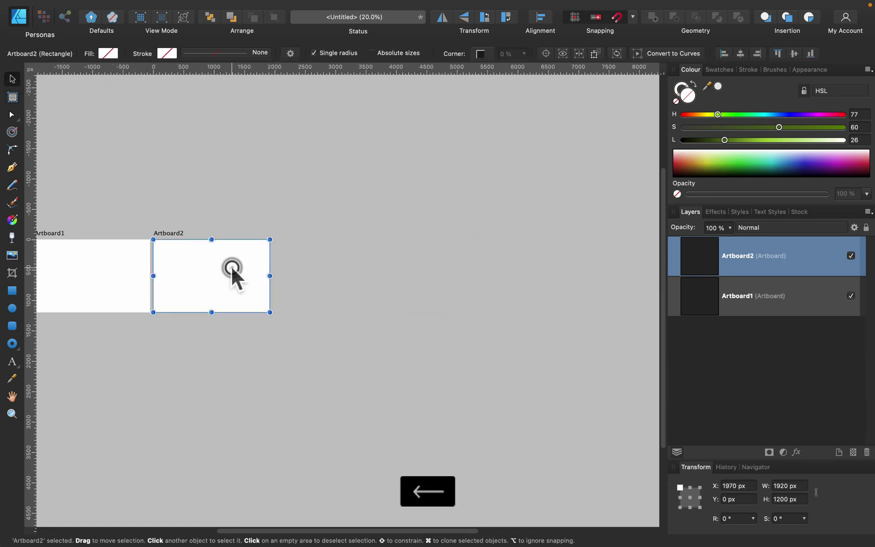
{"action": "key", "text": "space"}
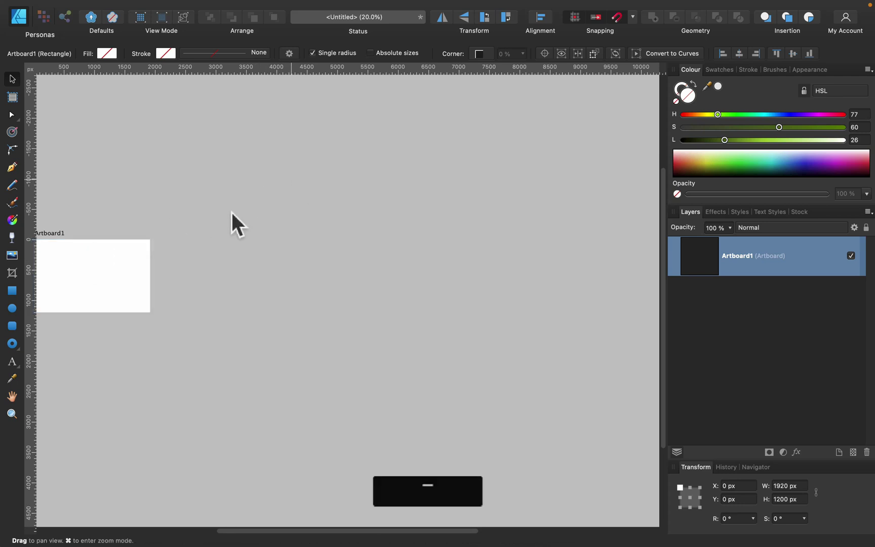
{"action": "left_click_drag", "start_coordinate": [230, 215], "coordinate": [361, 216]}
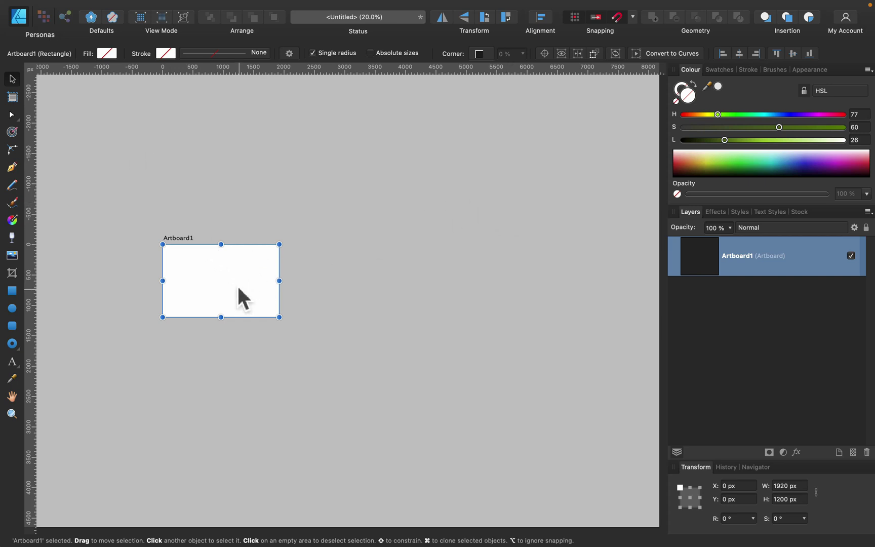
Set Artboard1's width to 1200 px in the Transform panel.
{"action": "left_click", "coordinate": [183, 236]}
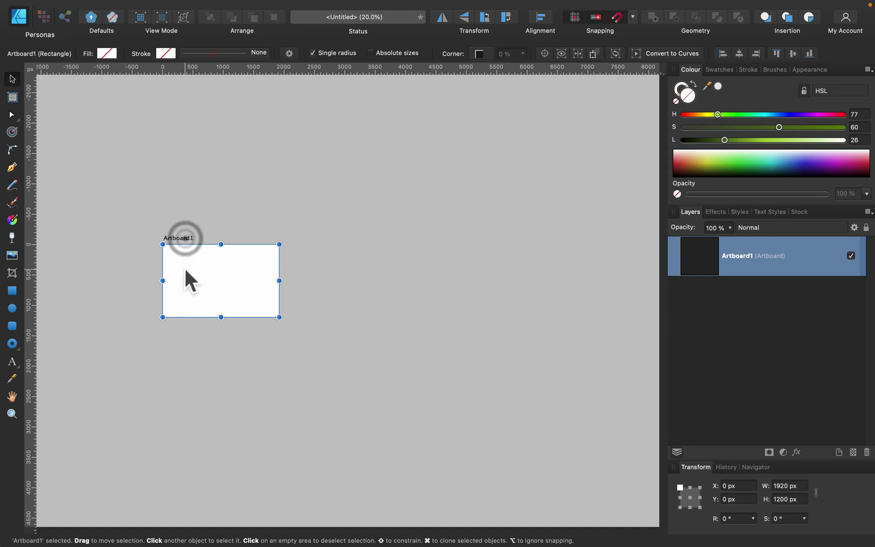
{"action": "left_click", "coordinate": [231, 150]}
{"action": "left_click", "coordinate": [215, 277]}
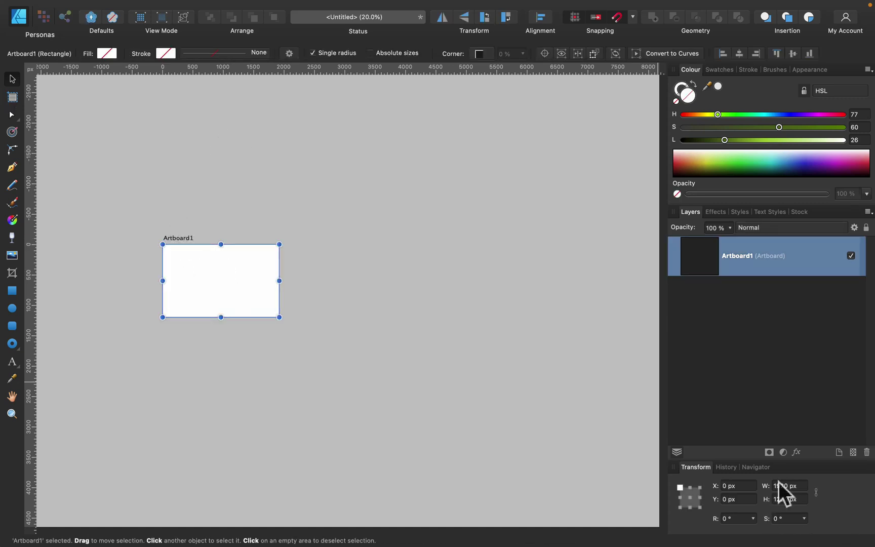
{"action": "left_click", "coordinate": [803, 487]}
{"action": "type", "text": "120"}
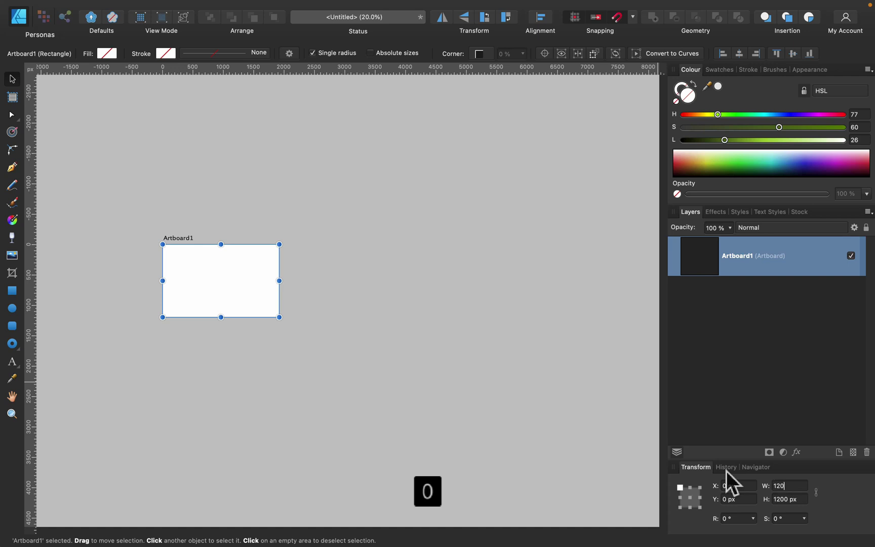
{"action": "type", "text": "0"}
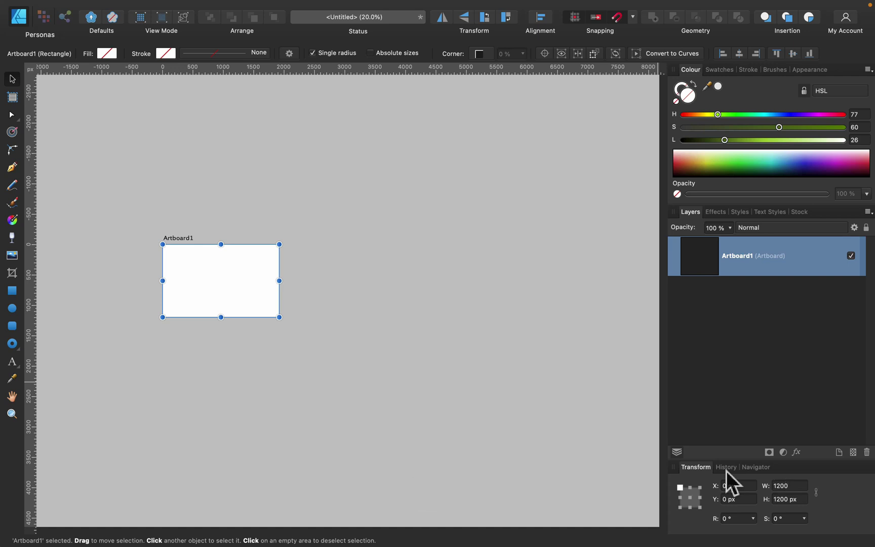
{"action": "key", "text": "Return"}
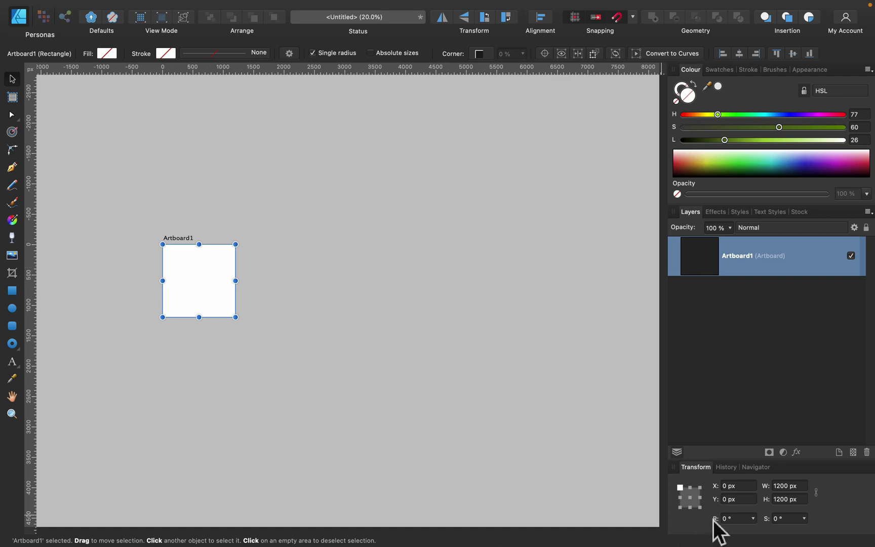
Try the rotation and shear adjusters, reset both to zero, and zoom to fit.
{"action": "left_click", "coordinate": [753, 518]}
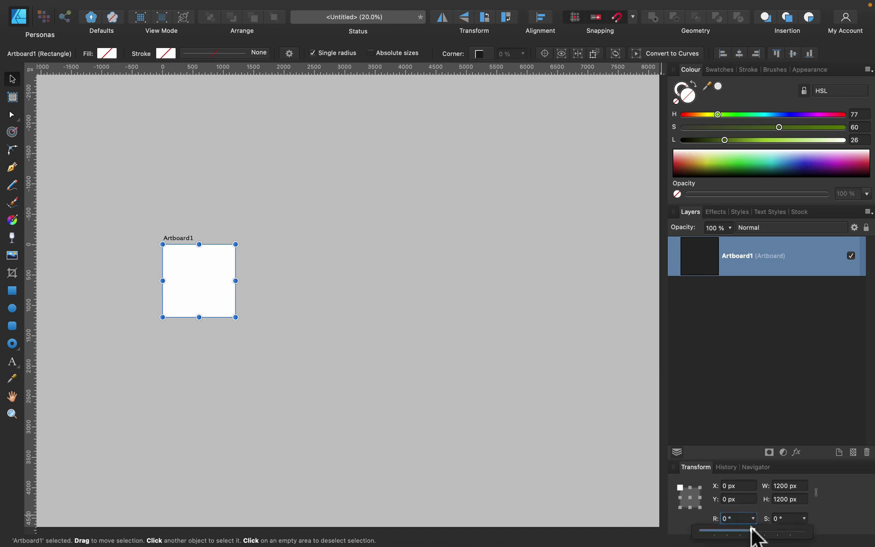
{"action": "mouse_move", "coordinate": [752, 528]}
{"action": "left_mouse_down"}
{"action": "mouse_move", "coordinate": [782, 530]}
{"action": "mouse_move", "coordinate": [753, 535]}
{"action": "left_mouse_up"}
{"action": "left_click", "coordinate": [809, 520]}
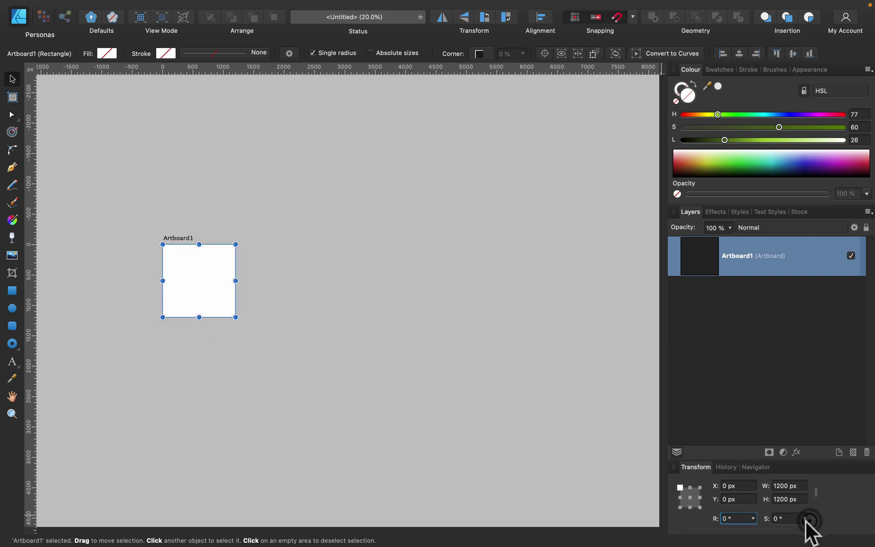
{"action": "mouse_move", "coordinate": [801, 531]}
{"action": "left_mouse_down"}
{"action": "mouse_move", "coordinate": [791, 531]}
{"action": "mouse_move", "coordinate": [812, 532]}
{"action": "mouse_move", "coordinate": [804, 531]}
{"action": "left_mouse_up"}
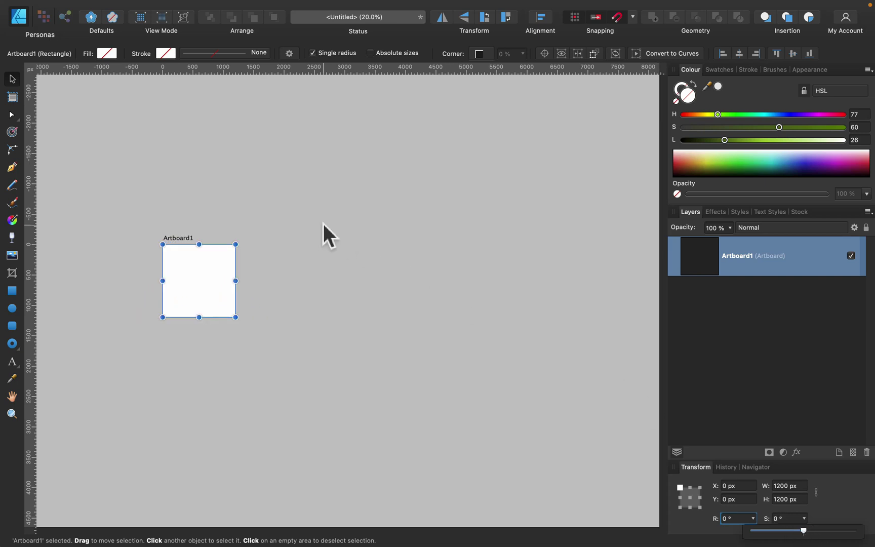
{"action": "key", "text": "super+0"}
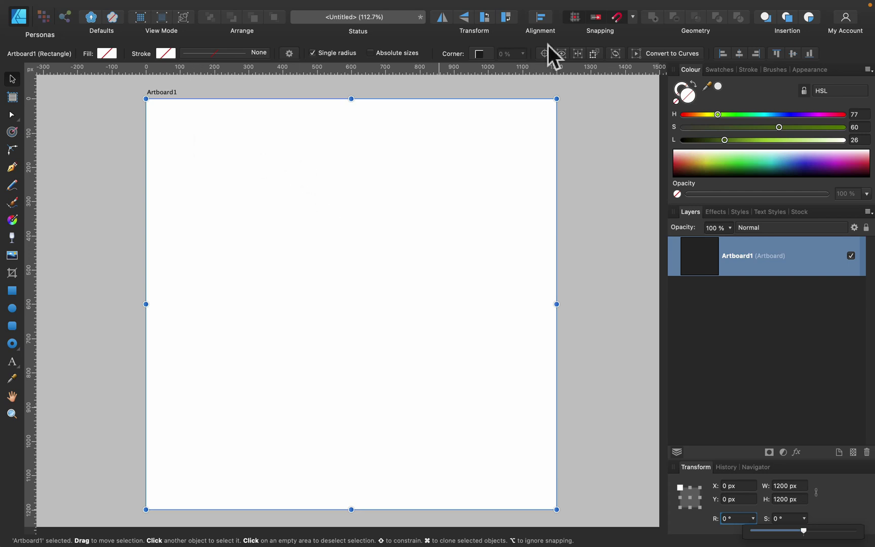
{"action": "left_click", "coordinate": [482, 55]}
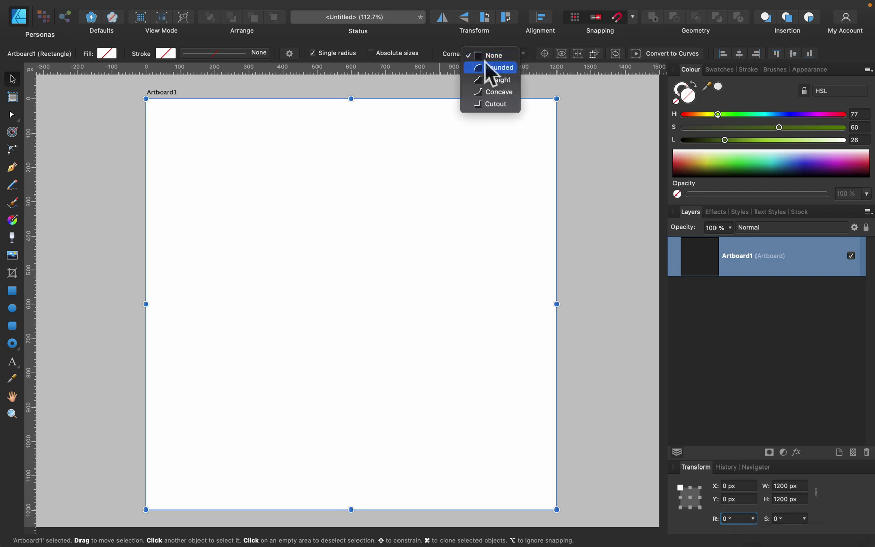
{"action": "left_click", "coordinate": [486, 62]}
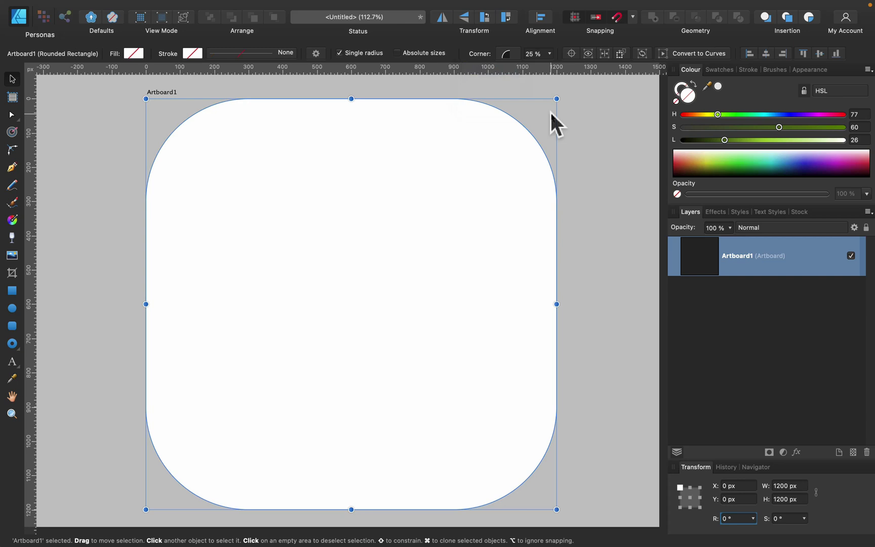
{"action": "left_click", "coordinate": [550, 55]}
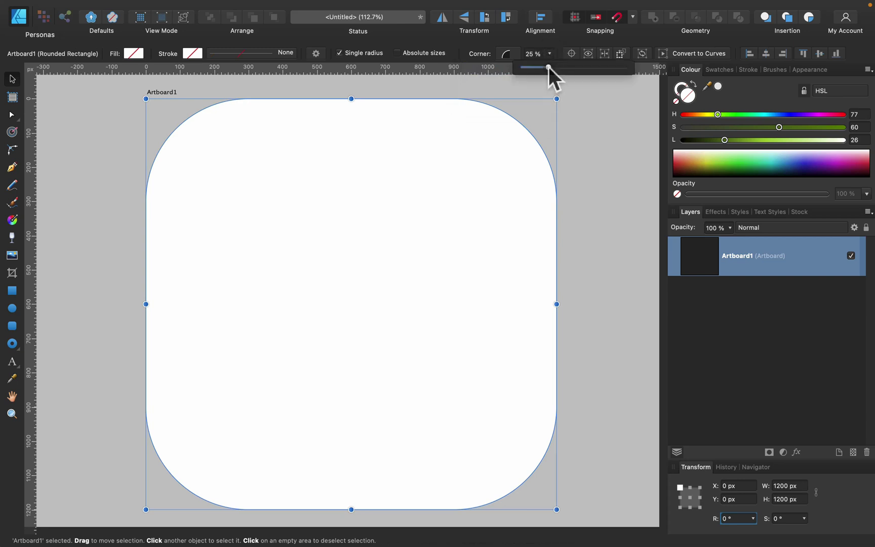
{"action": "left_click_drag", "start_coordinate": [549, 67], "coordinate": [516, 60]}
{"action": "left_click", "coordinate": [516, 59]}
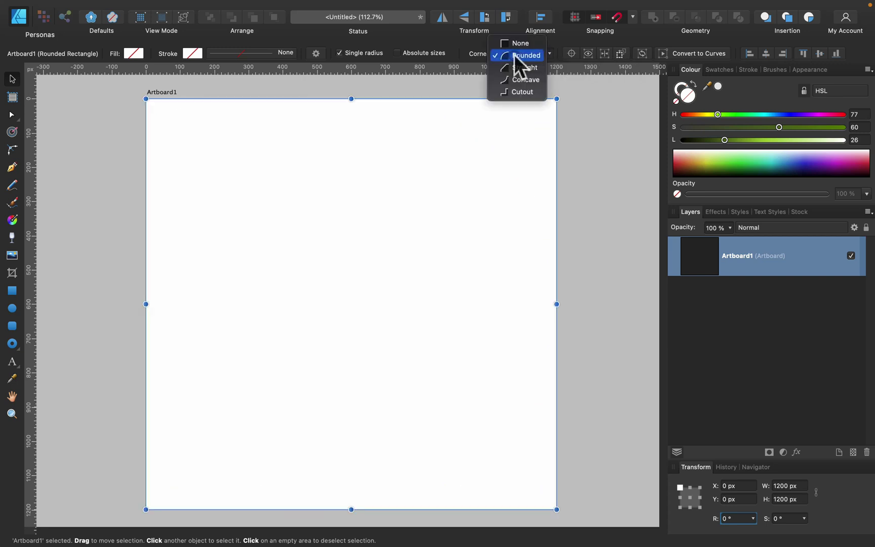
{"action": "left_click", "coordinate": [516, 43]}
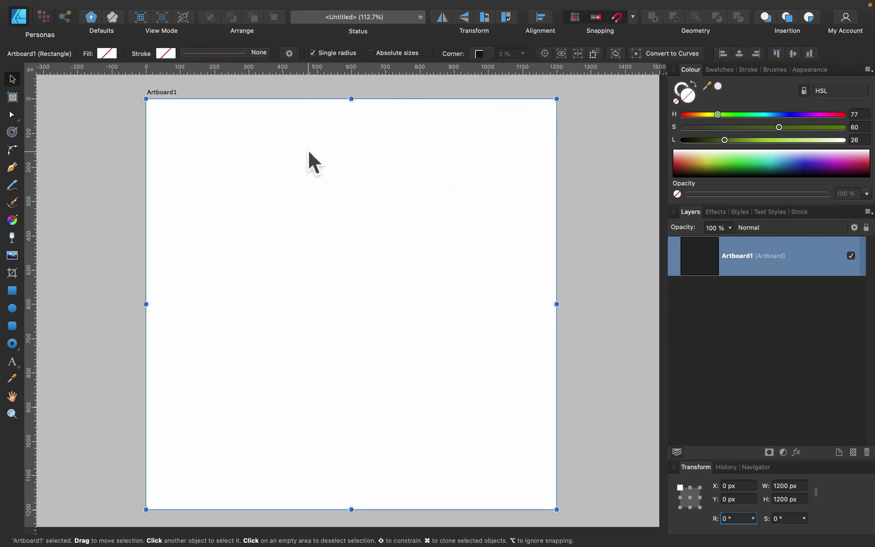
Insert a 1200 × 1200 px Artboard2 at X 1250 px beside Artboard1, and recentre both in view.
{"action": "key", "text": "super+minus"}
{"action": "key", "text": "super+minus"}
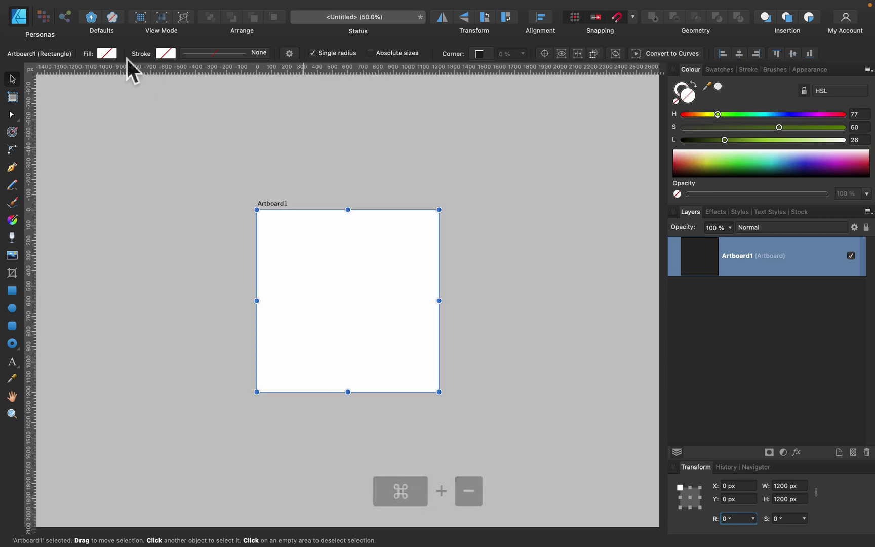
{"action": "left_click", "coordinate": [14, 97]}
{"action": "left_click", "coordinate": [208, 56]}
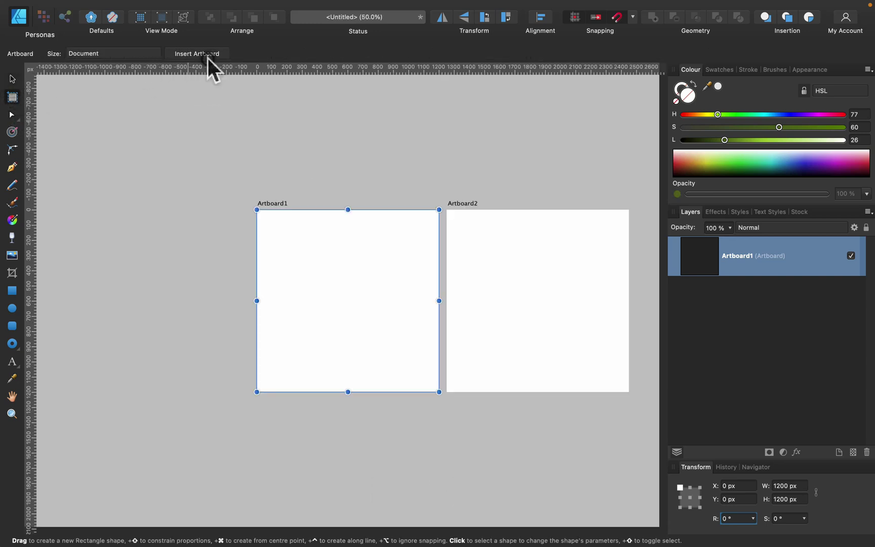
{"action": "left_click", "coordinate": [12, 78]}
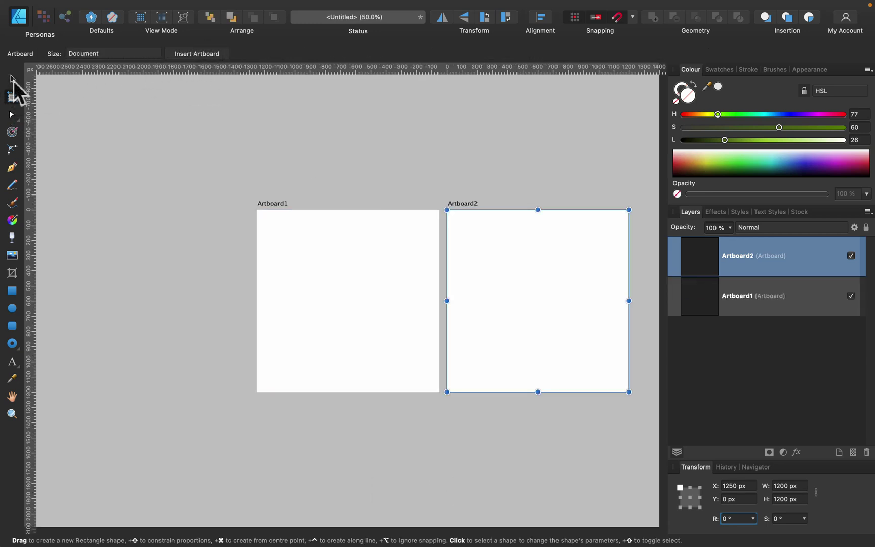
{"action": "left_click", "coordinate": [236, 141]}
{"action": "key", "text": "space"}
{"action": "left_click_drag", "start_coordinate": [500, 143], "coordinate": [416, 158]}
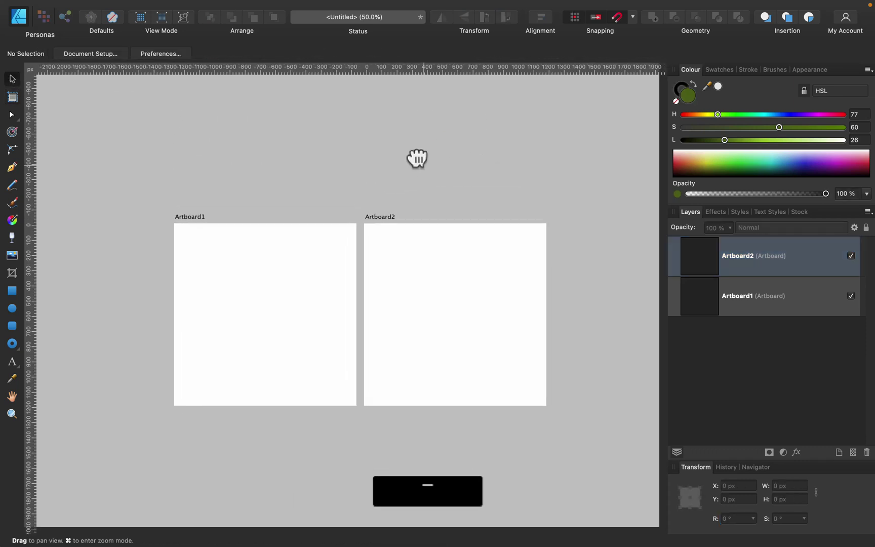
Switch to the Export persona and inspect the Artboard1 and Artboard2 PNG slices.
{"action": "left_click", "coordinate": [70, 13]}
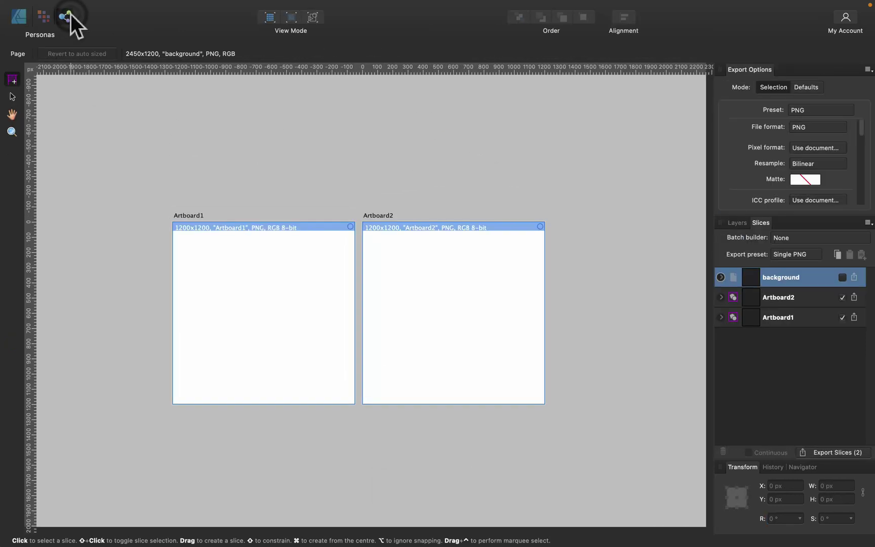
{"action": "left_click", "coordinate": [807, 296]}
{"action": "left_click", "coordinate": [807, 318]}
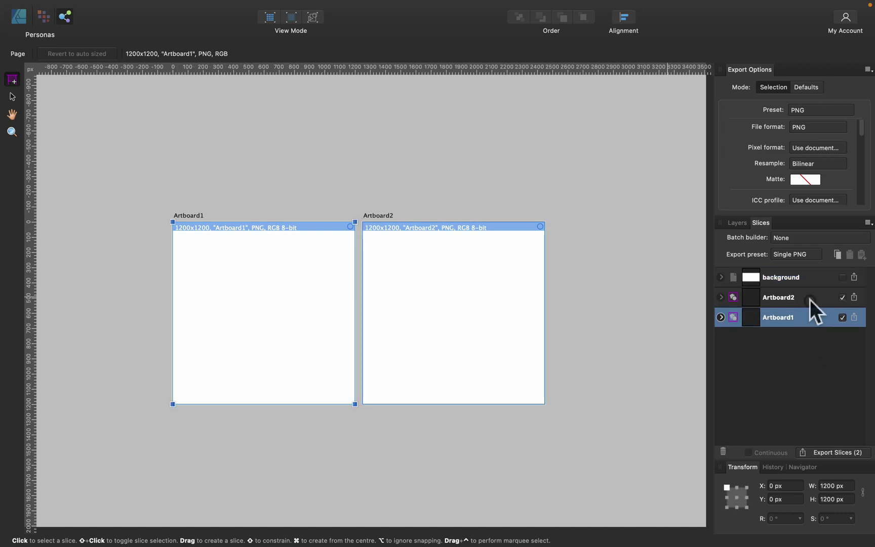
{"action": "left_click", "coordinate": [810, 299]}
{"action": "left_click", "coordinate": [818, 327]}
{"action": "left_click", "coordinate": [821, 321]}
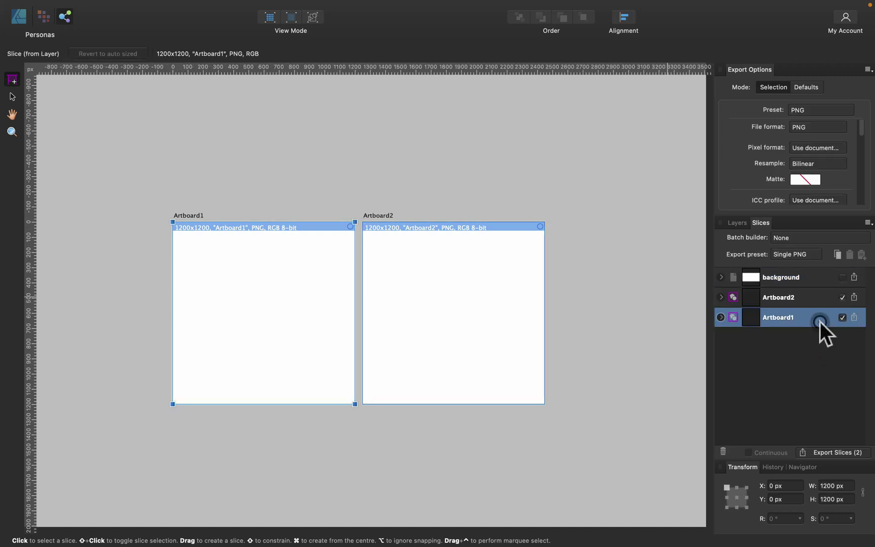
{"action": "left_click", "coordinate": [817, 301]}
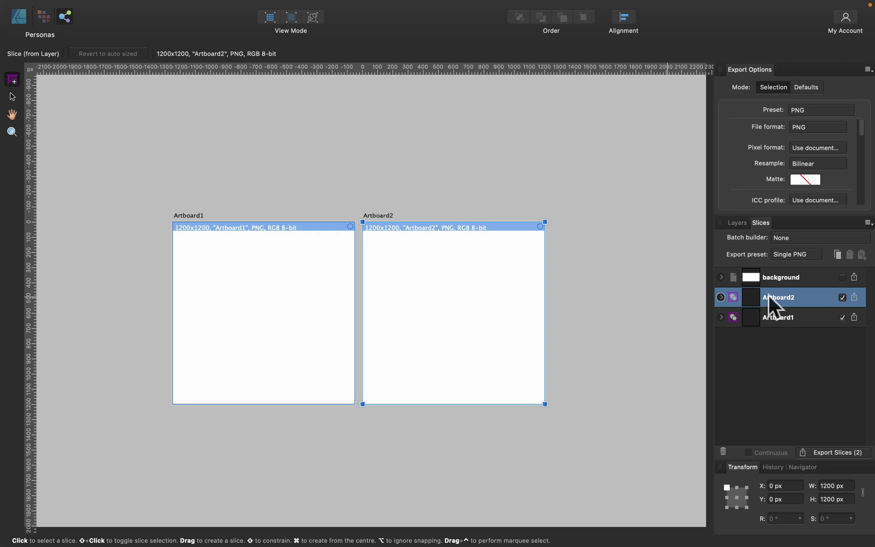
{"action": "left_click", "coordinate": [800, 321]}
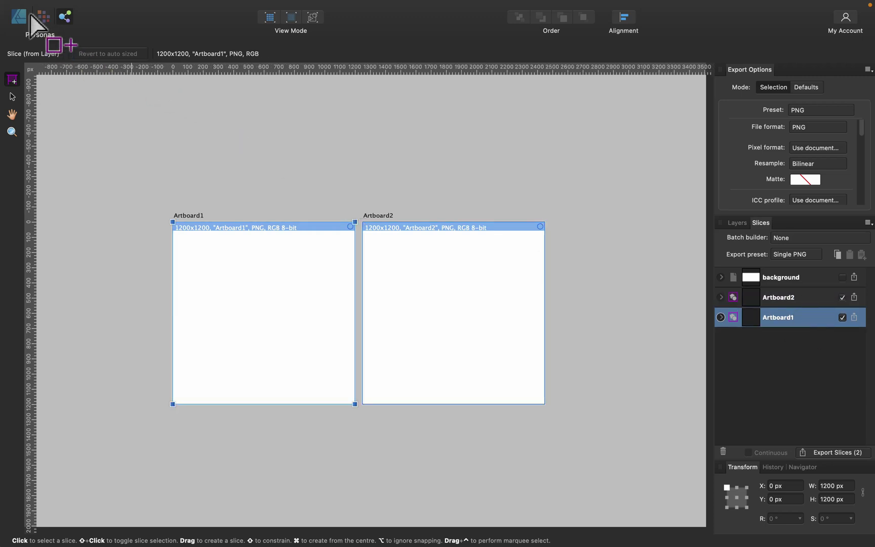
Return to the Designer persona and open File > Export, trying Artboard2 then Artboard1 as area.
{"action": "left_click", "coordinate": [15, 15]}
{"action": "mouse_move", "coordinate": [76, 5]}
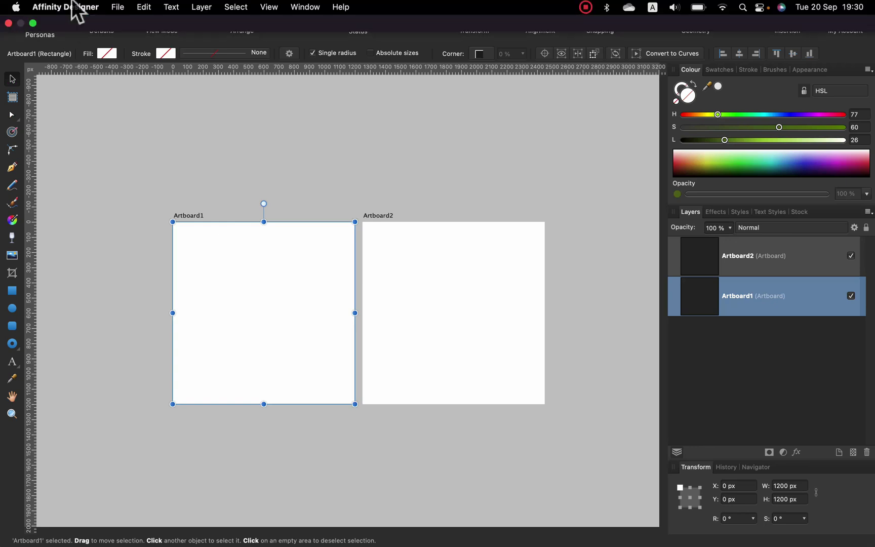
{"action": "left_click", "coordinate": [119, 7]}
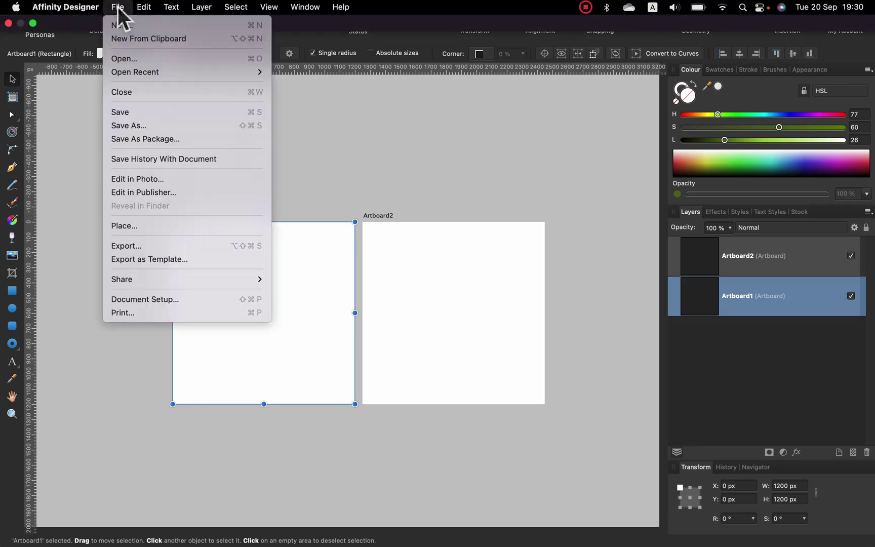
{"action": "left_click", "coordinate": [133, 244]}
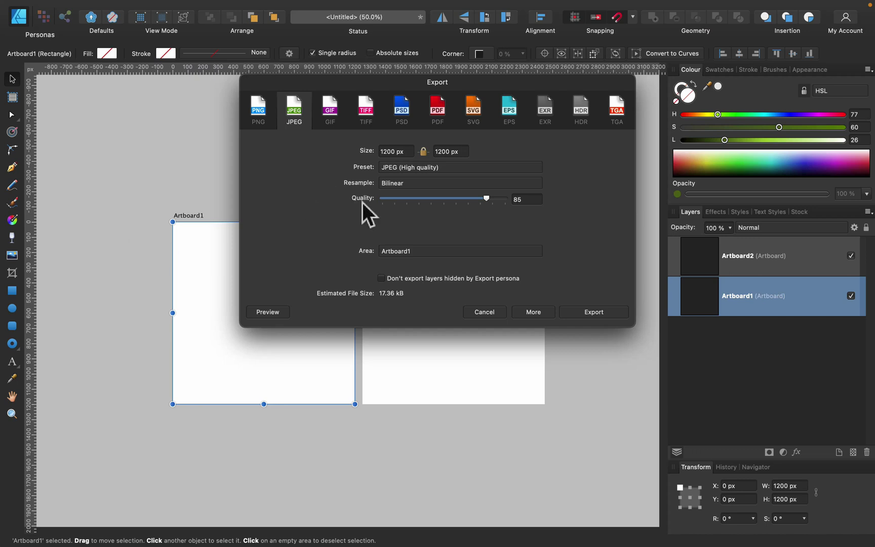
{"action": "left_click", "coordinate": [404, 256]}
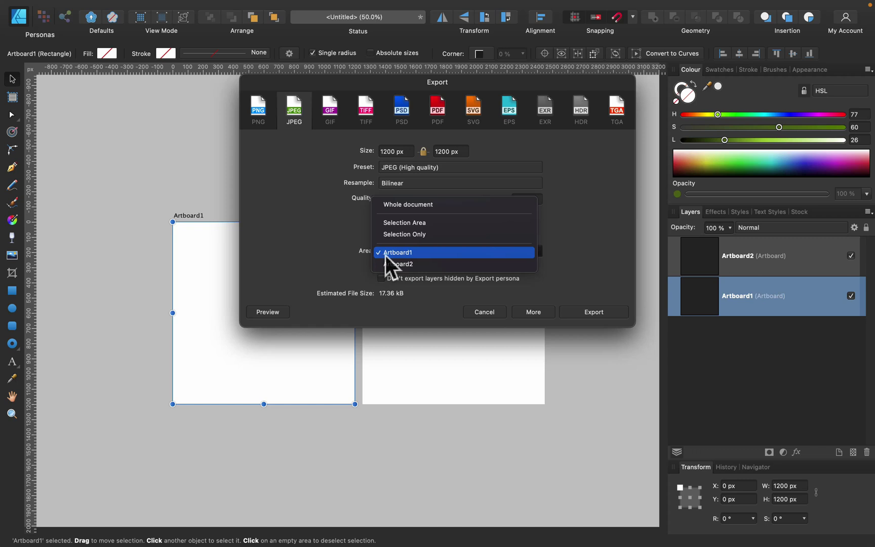
{"action": "left_click", "coordinate": [397, 262]}
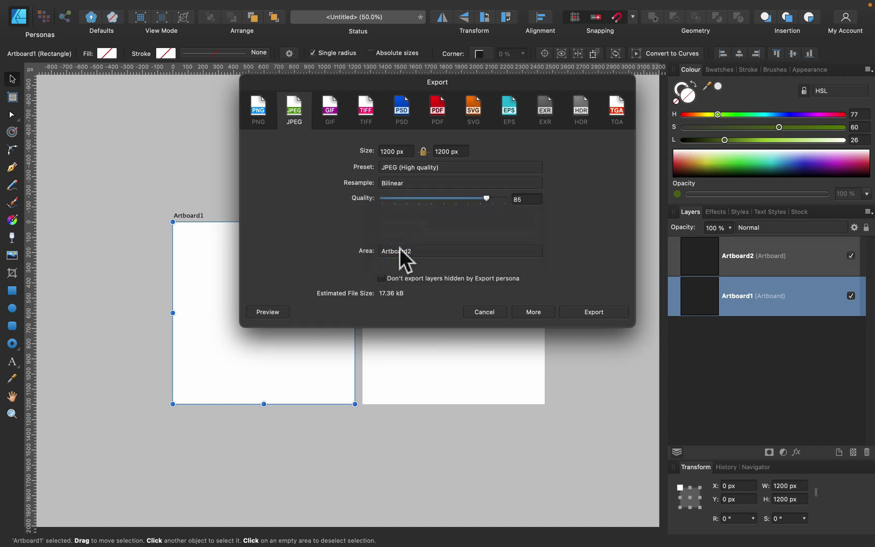
{"action": "left_click", "coordinate": [400, 251]}
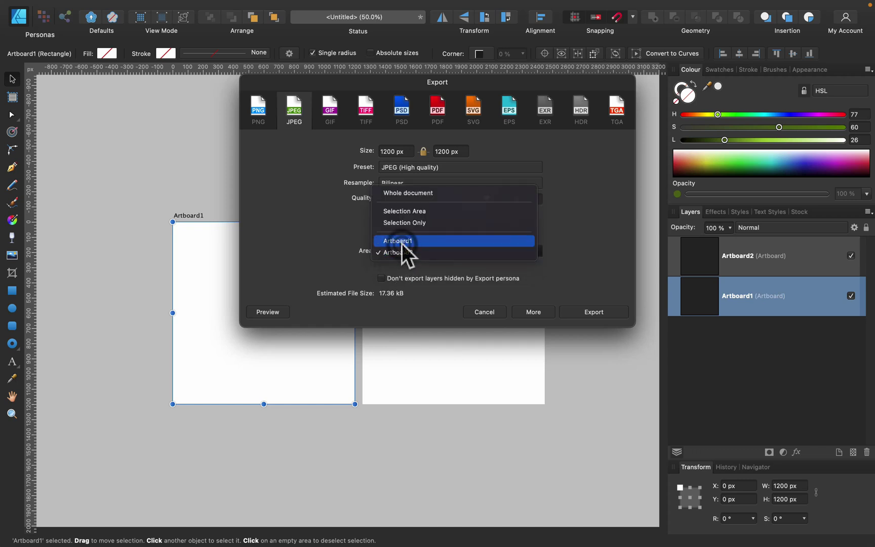
{"action": "left_click", "coordinate": [403, 245]}
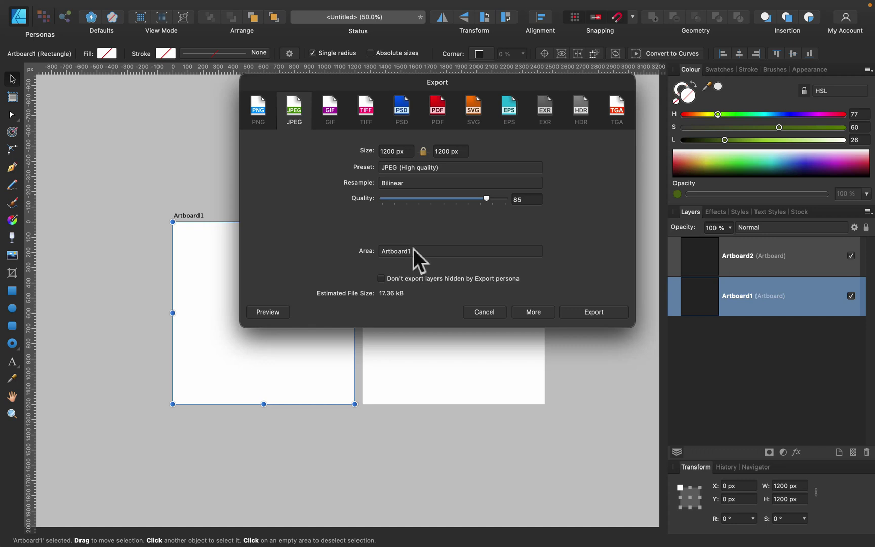
Switch the export format to PDF covering the whole document, then close the Export dialog.
{"action": "left_click", "coordinate": [439, 109]}
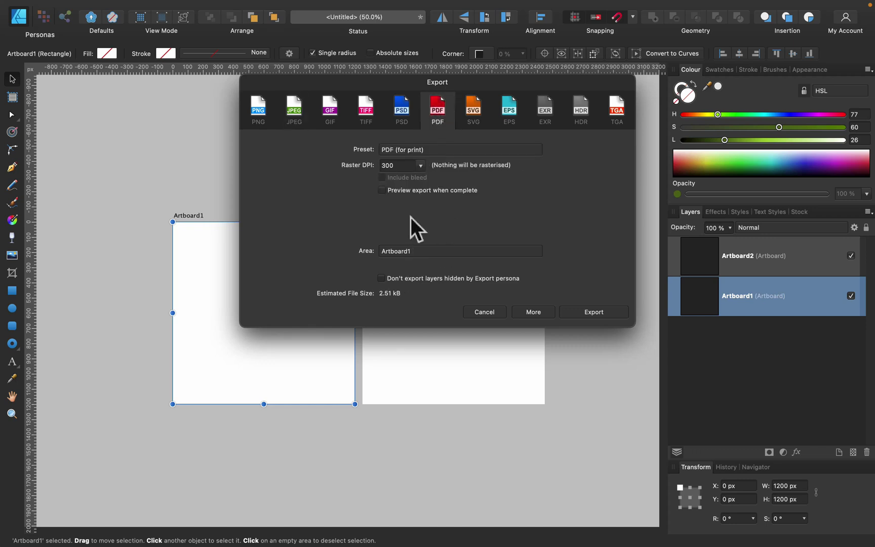
{"action": "left_click", "coordinate": [408, 251]}
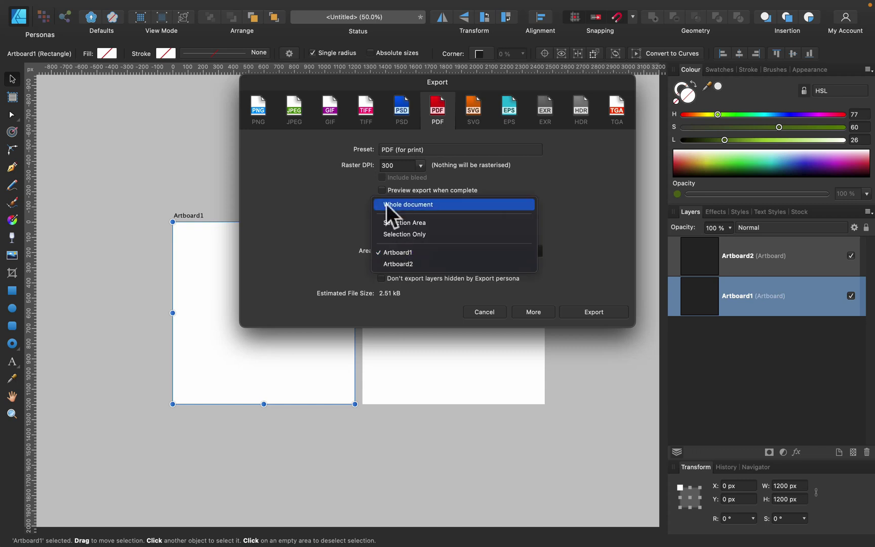
{"action": "left_click", "coordinate": [388, 201]}
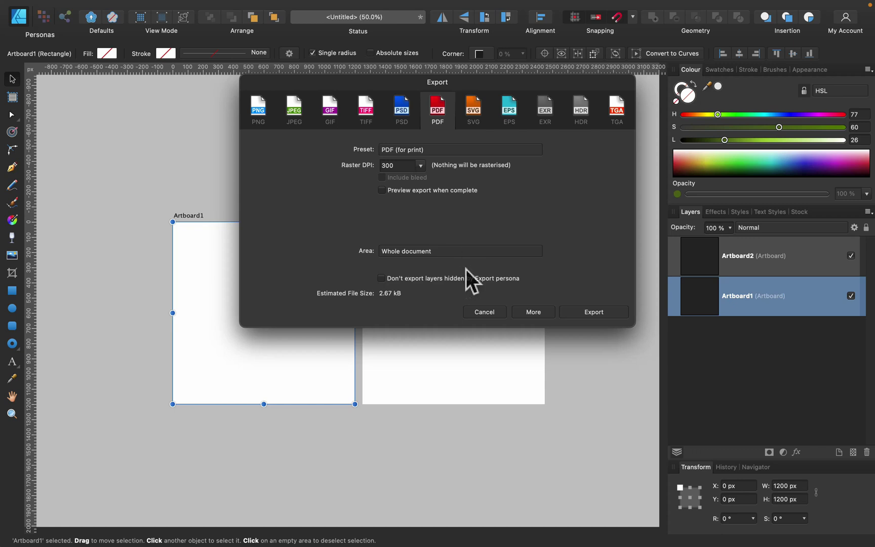
{"action": "left_click", "coordinate": [491, 308]}
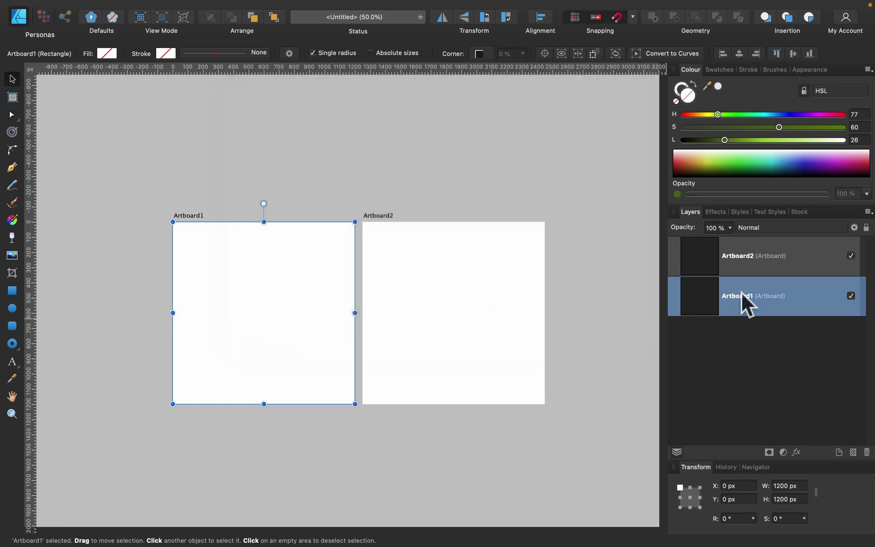
Rename Artboard1 in the Layers panel to the person's name and zoom to fit.
{"action": "double_click", "coordinate": [741, 294]}
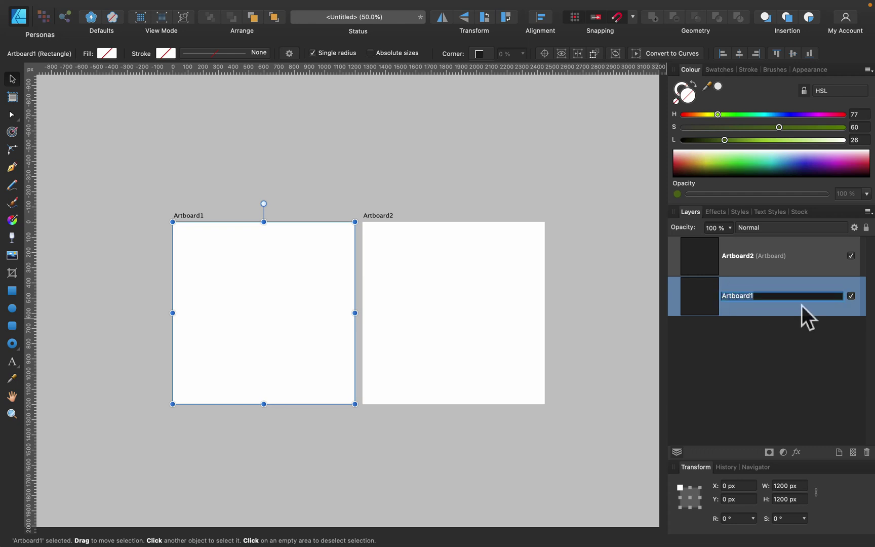
{"action": "type", "text": "K"}
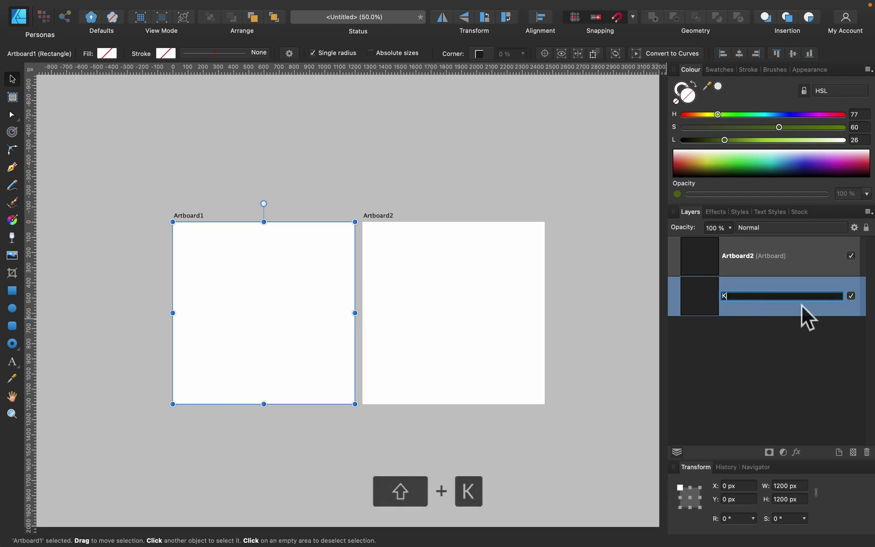
{"action": "type", "text": "ru Mark"}
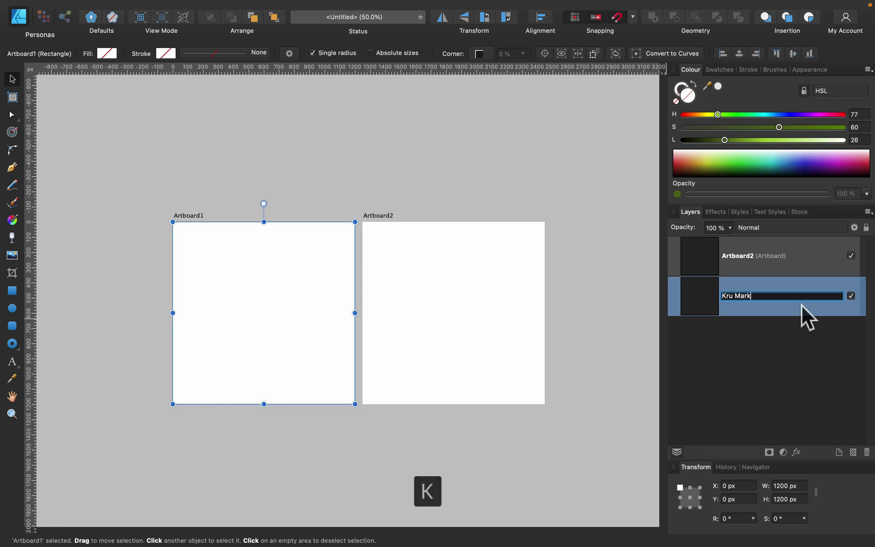
{"action": "key", "text": "Return"}
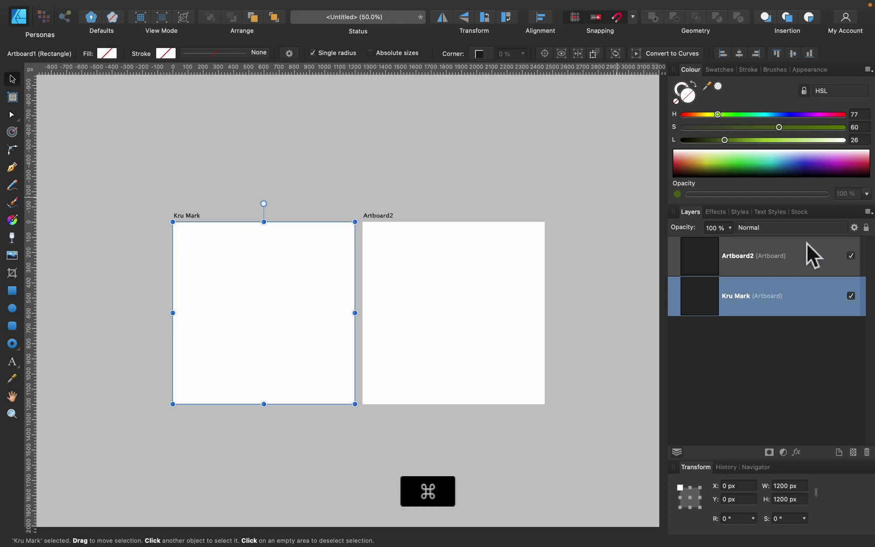
{"action": "key", "text": "super+0"}
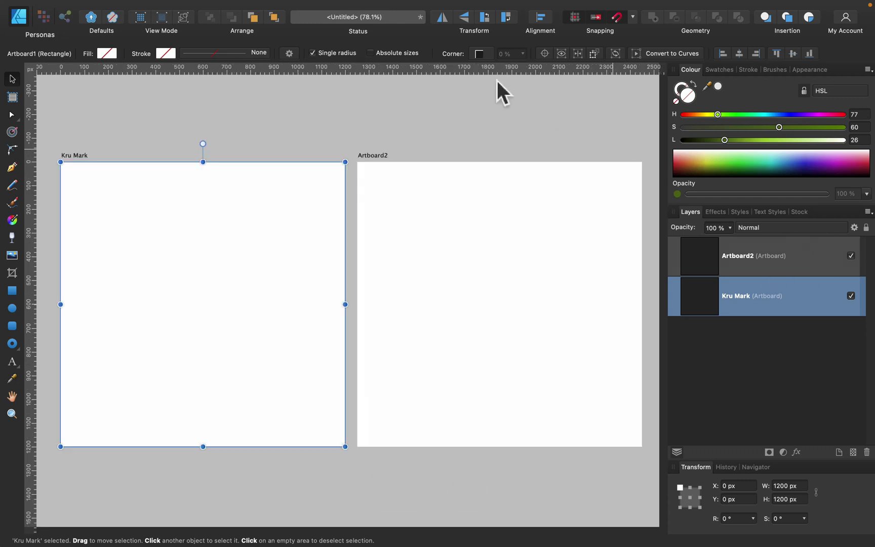
Select Artboard2 with the Move tool and delete it.
{"action": "left_click", "coordinate": [484, 126]}
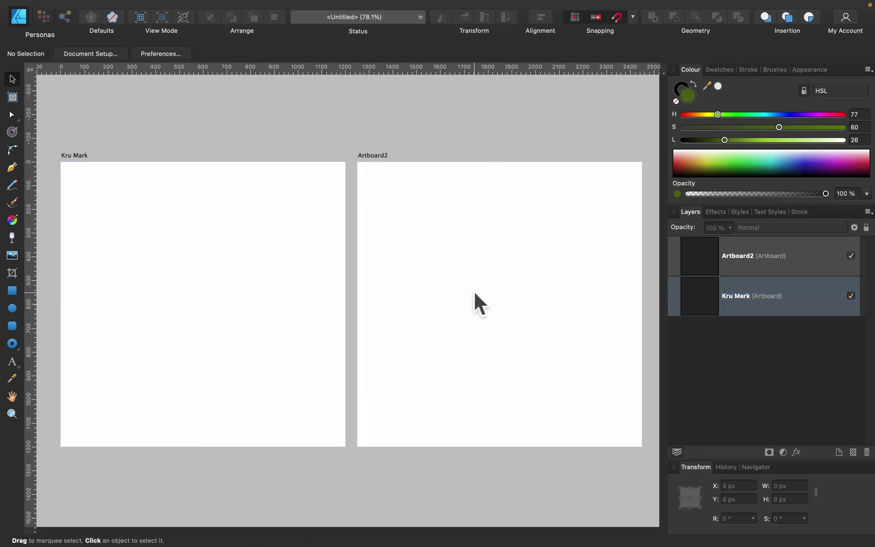
{"action": "scroll", "coordinate": [475, 291], "scroll_direction": "down", "scroll_amount": 5}
{"action": "scroll", "coordinate": [475, 291], "scroll_direction": "up", "scroll_amount": 1}
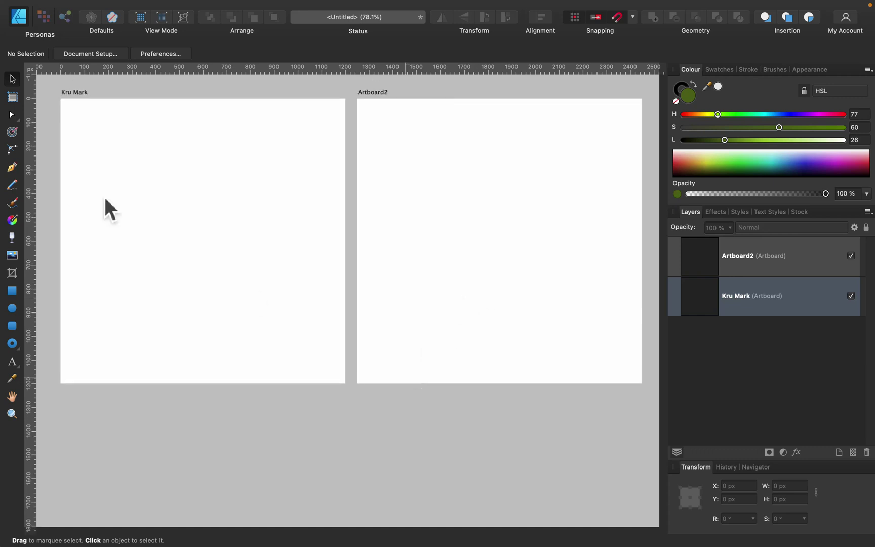
{"action": "left_click", "coordinate": [13, 100]}
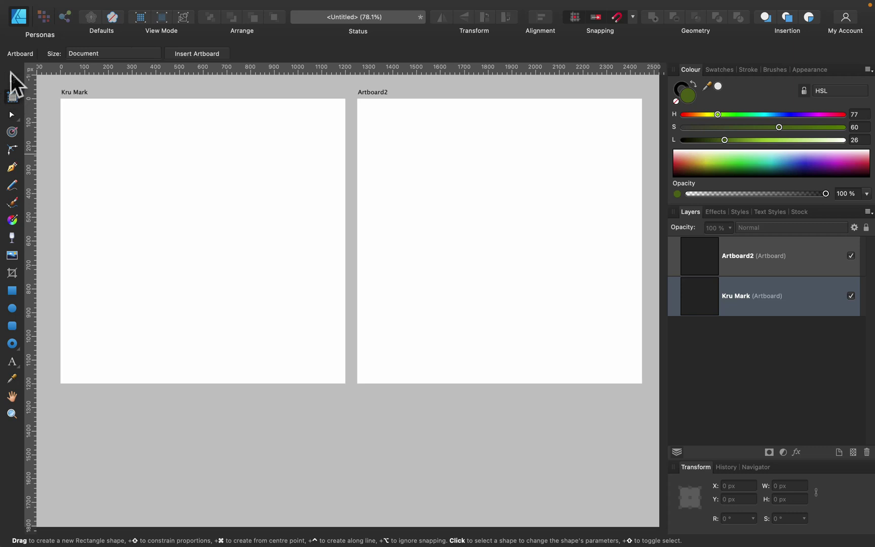
{"action": "left_click", "coordinate": [10, 80]}
{"action": "left_click", "coordinate": [400, 140]}
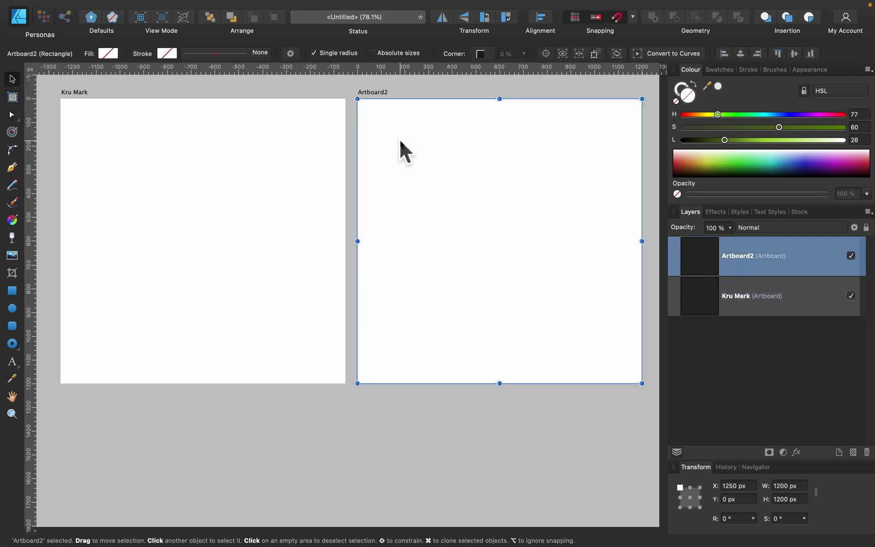
{"action": "key", "text": "BackSpace"}
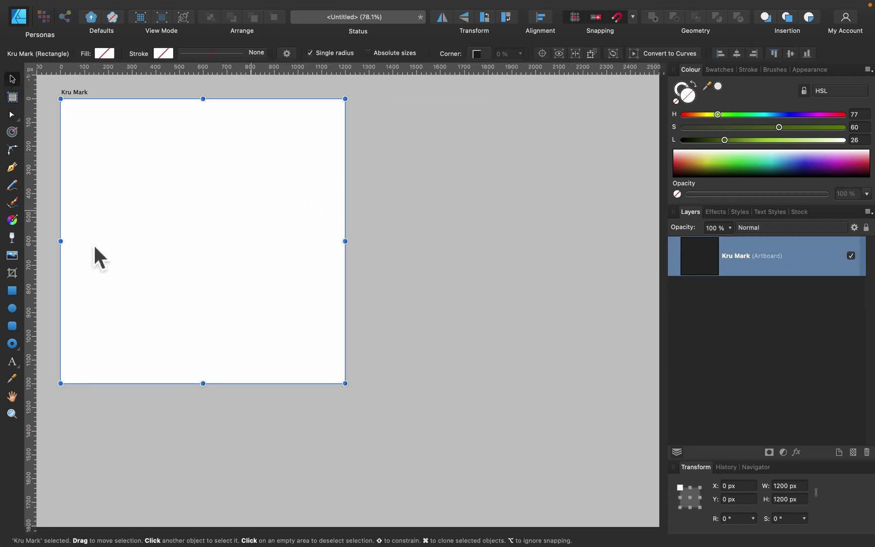
{"action": "left_click", "coordinate": [11, 309]}
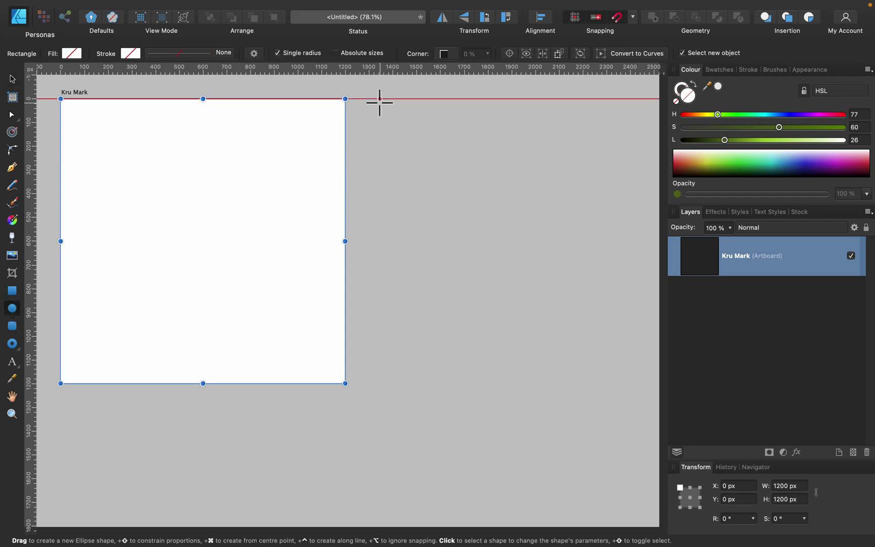
Draw a large green circle right of the renamed artboard and convert it to an artboard.
{"action": "left_click_drag", "start_coordinate": [378, 102], "coordinate": [647, 412]}
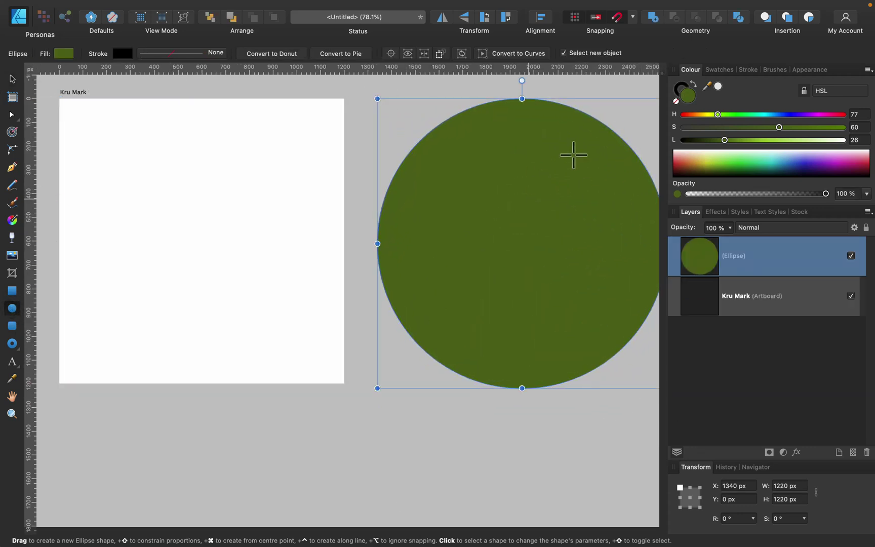
{"action": "mouse_move", "coordinate": [260, 6]}
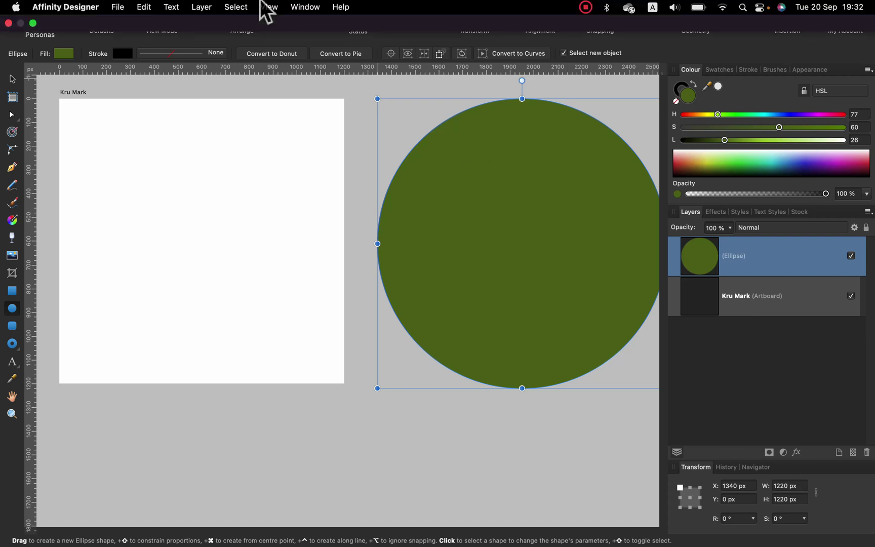
{"action": "left_click", "coordinate": [203, 7]}
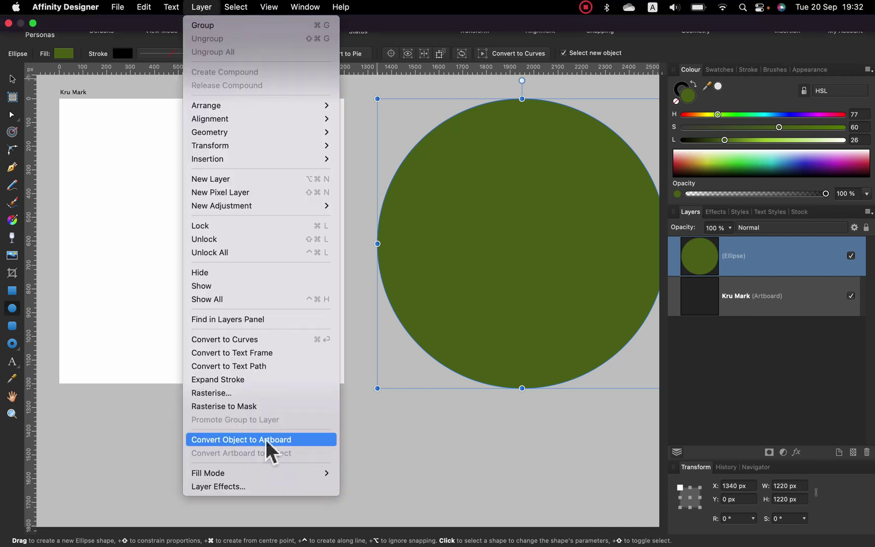
{"action": "left_click", "coordinate": [266, 441]}
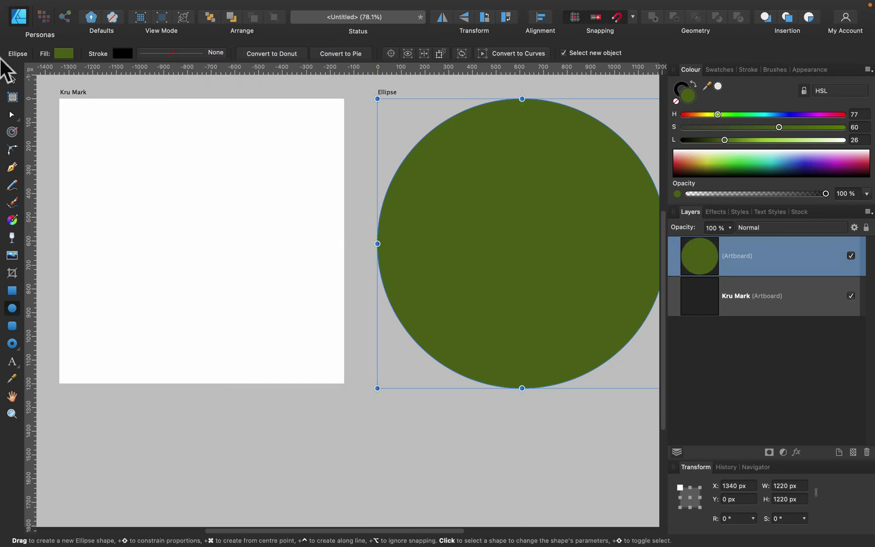
{"action": "left_click", "coordinate": [12, 79]}
{"action": "left_click", "coordinate": [80, 95]}
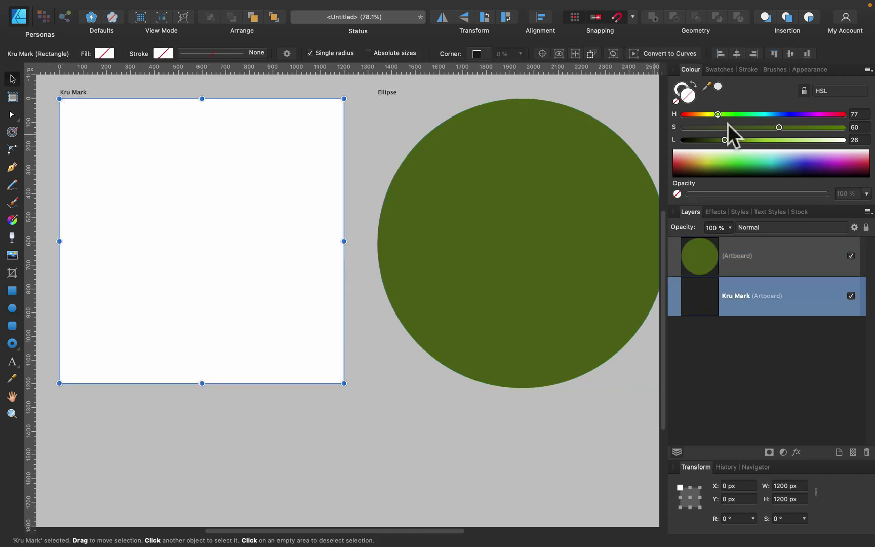
Set the renamed artboard's fill to navy blue (HSL 233, 47, 39), then deselect.
{"action": "left_click", "coordinate": [746, 115]}
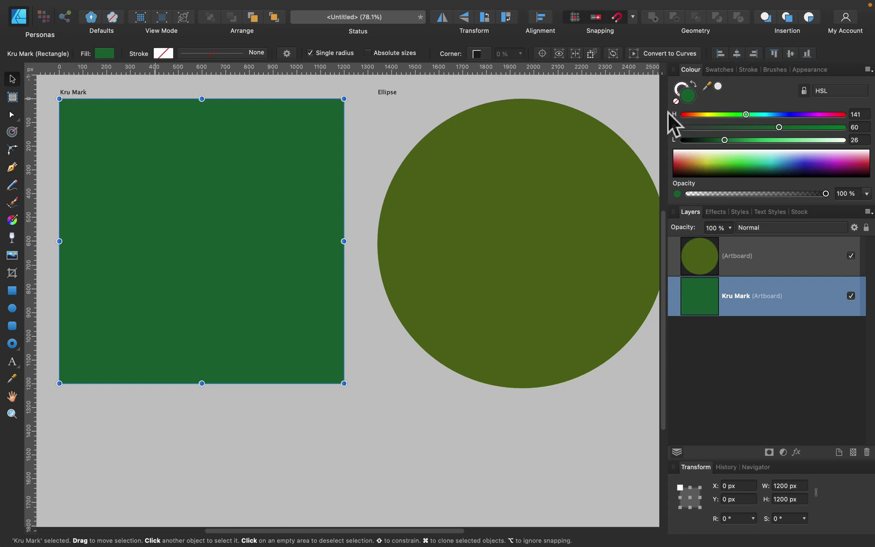
{"action": "mouse_move", "coordinate": [742, 115]}
{"action": "left_mouse_down"}
{"action": "mouse_move", "coordinate": [796, 117]}
{"action": "mouse_move", "coordinate": [750, 116]}
{"action": "mouse_move", "coordinate": [807, 141]}
{"action": "mouse_move", "coordinate": [745, 133]}
{"action": "left_mouse_up"}
{"action": "left_click", "coordinate": [362, 126]}
{"action": "scroll", "coordinate": [363, 124], "scroll_direction": "up", "scroll_amount": 2}
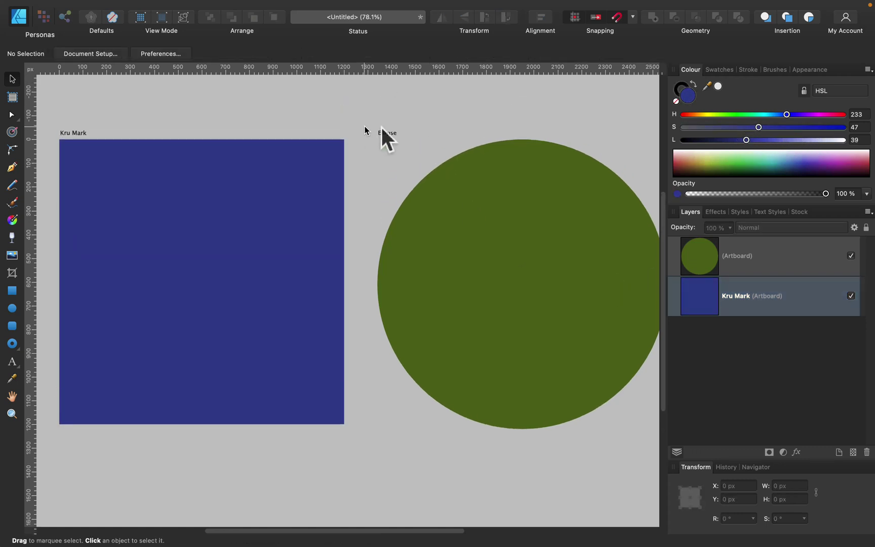
{"action": "key", "text": "super+0"}
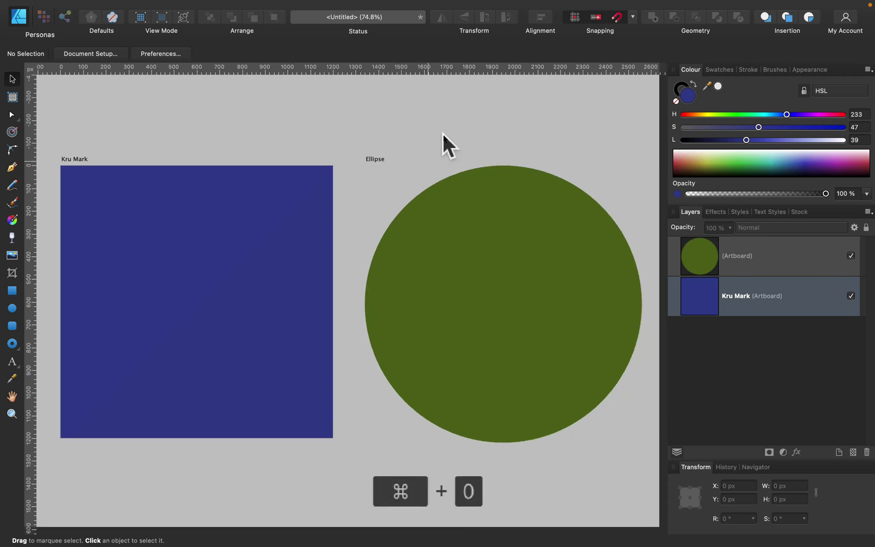